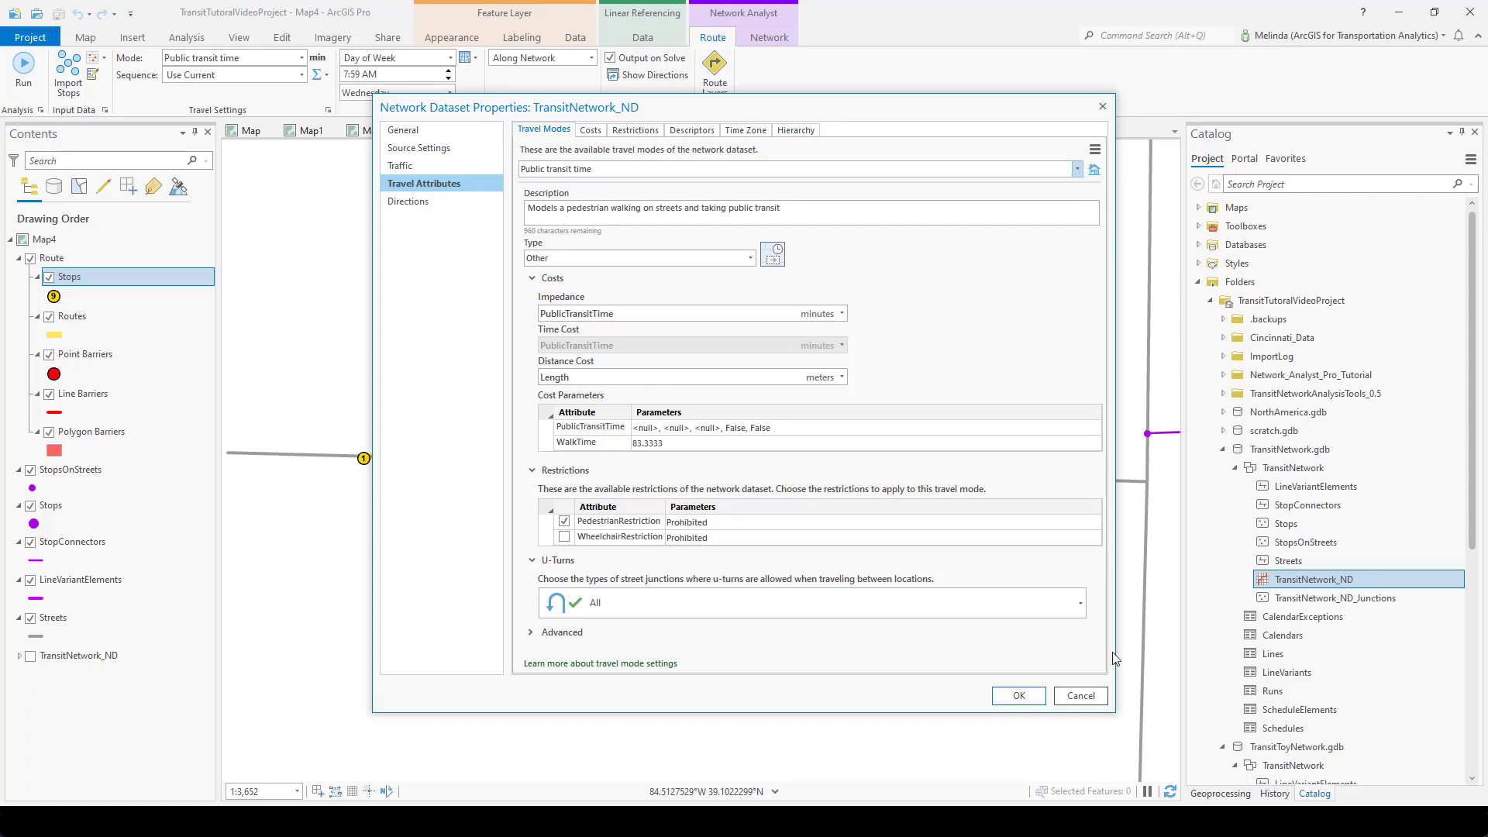
Close the network dataset properties without changes and check which cost attributes are accumulated along the output lines.
click(1081, 696)
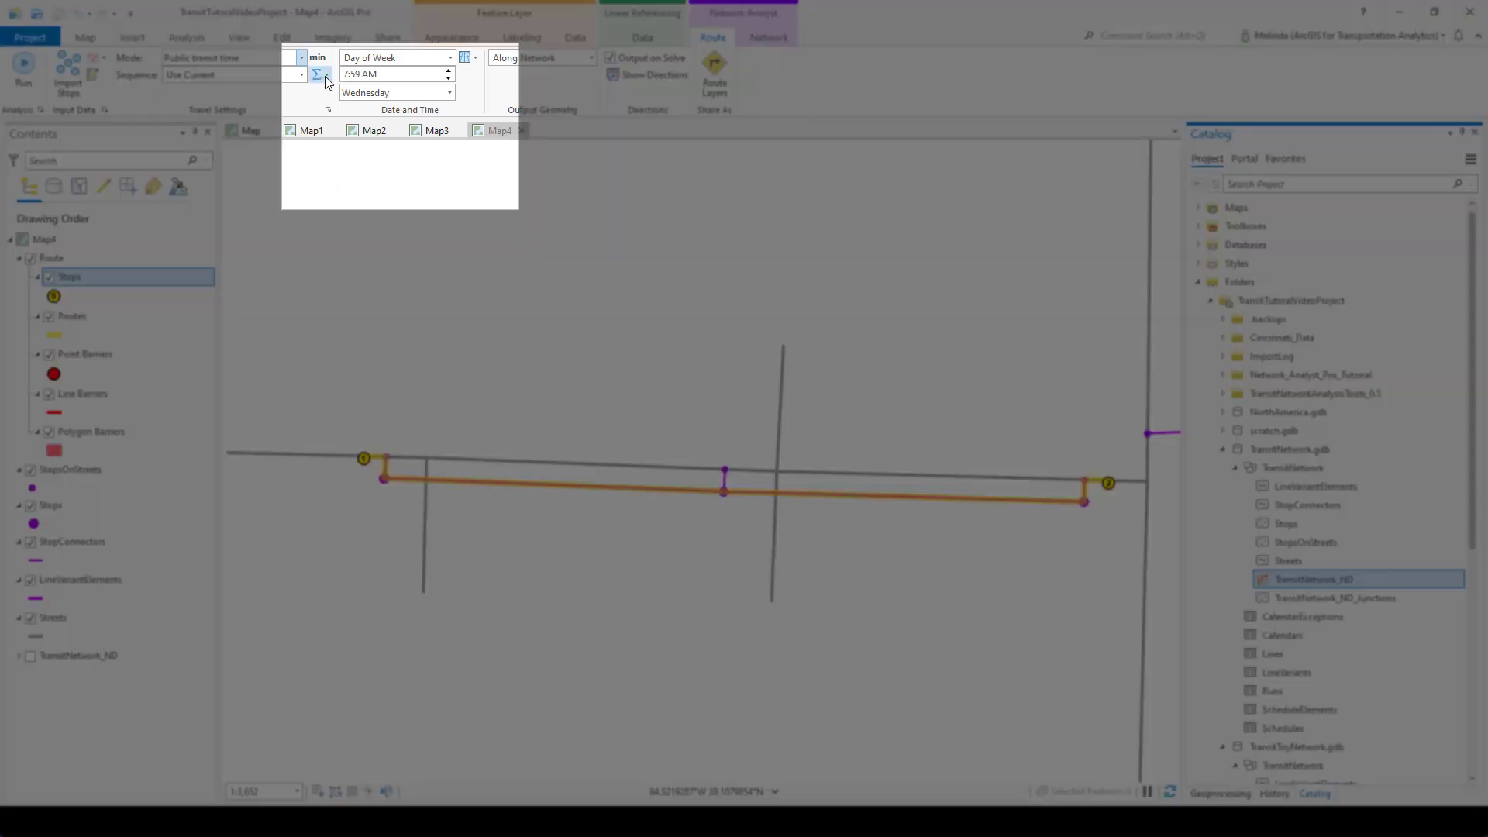
click(320, 74)
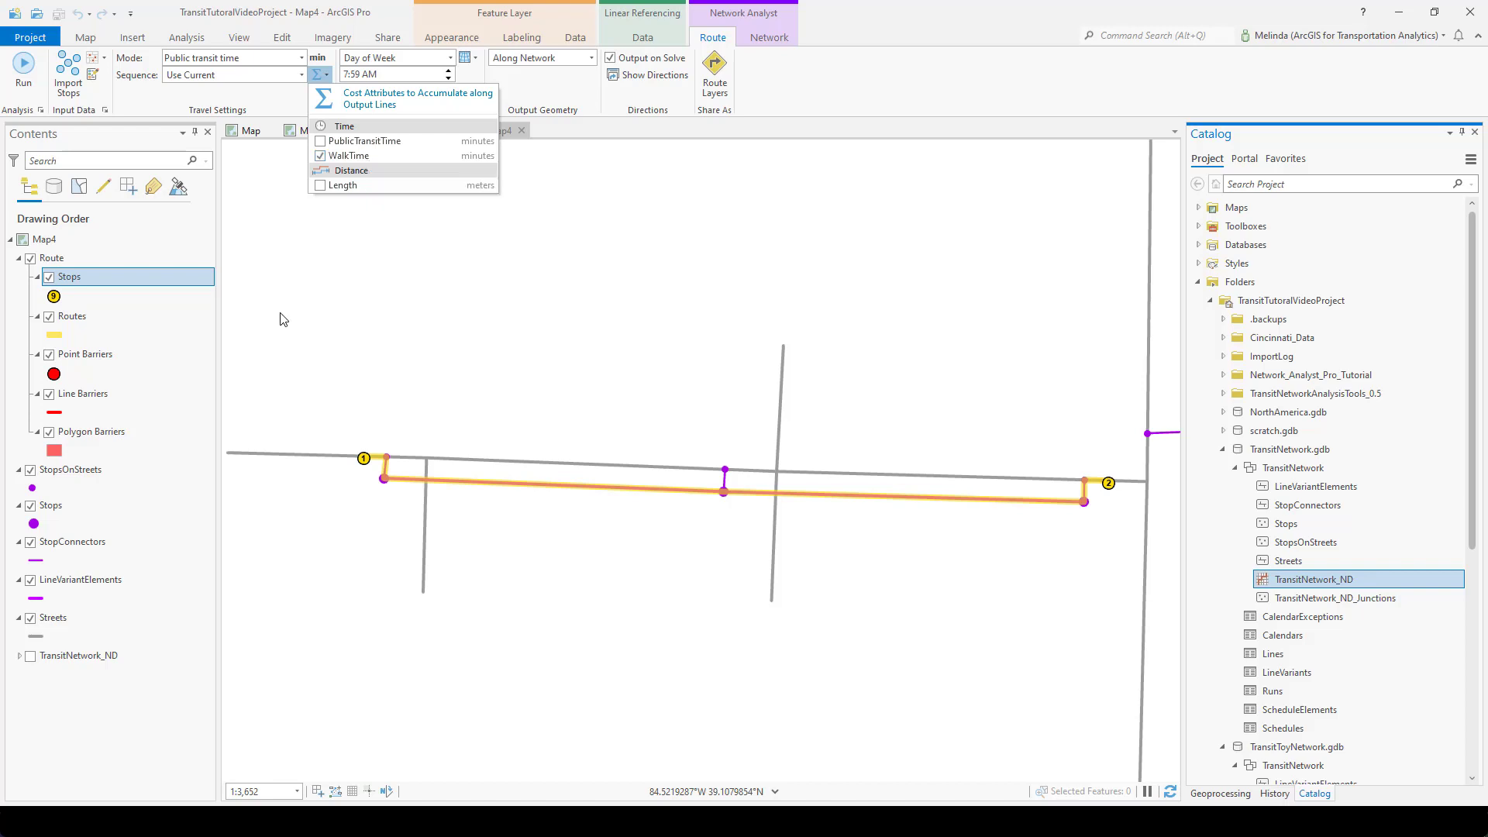
Open the attribute table of the Routes sublayer, shorten the table area, and examine Total_PublicTransitTime and Total_WalkTime.
click(80, 320)
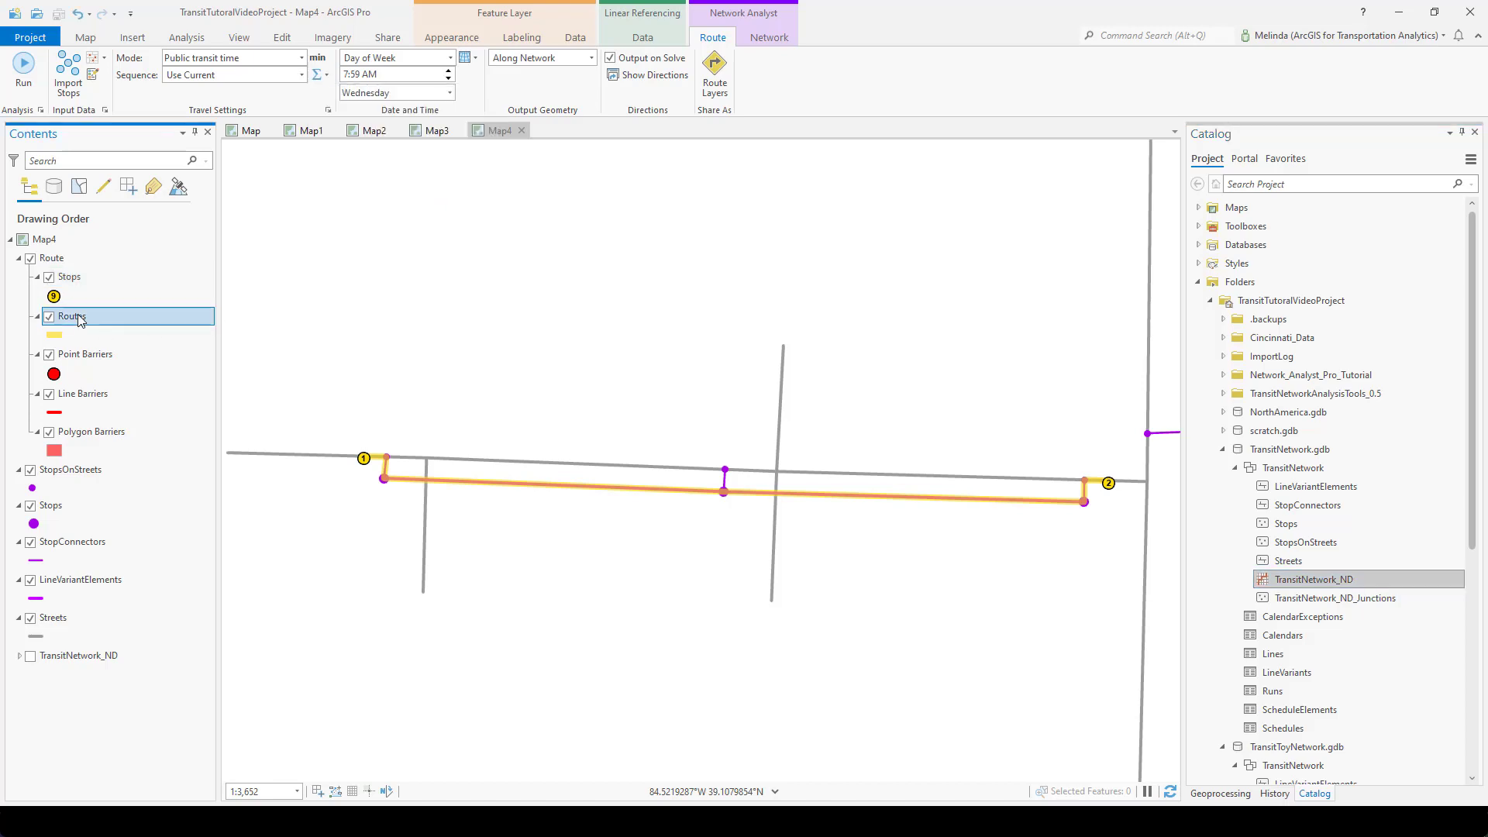
right_click(80, 320)
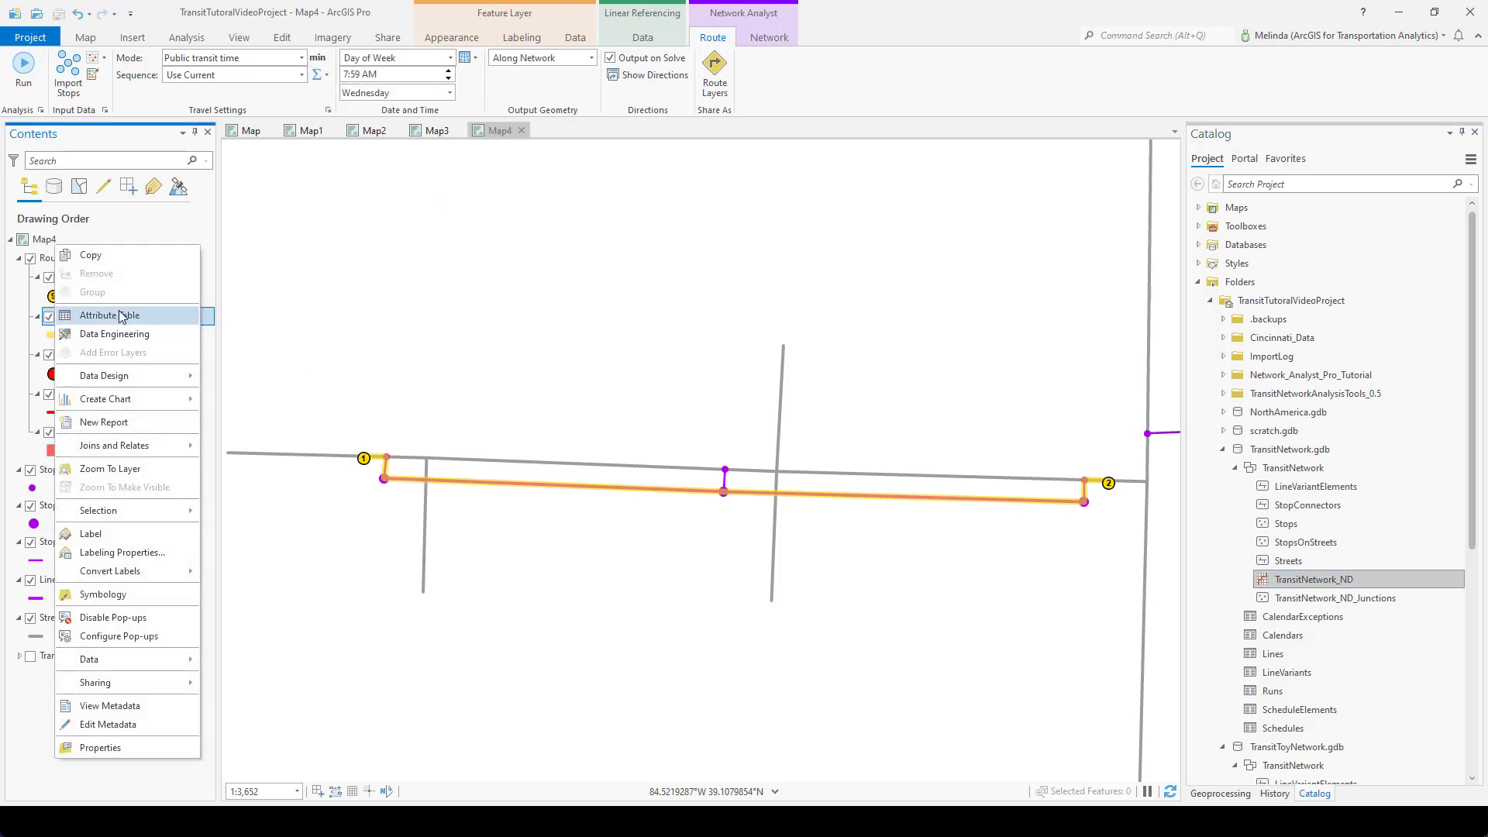
click(122, 315)
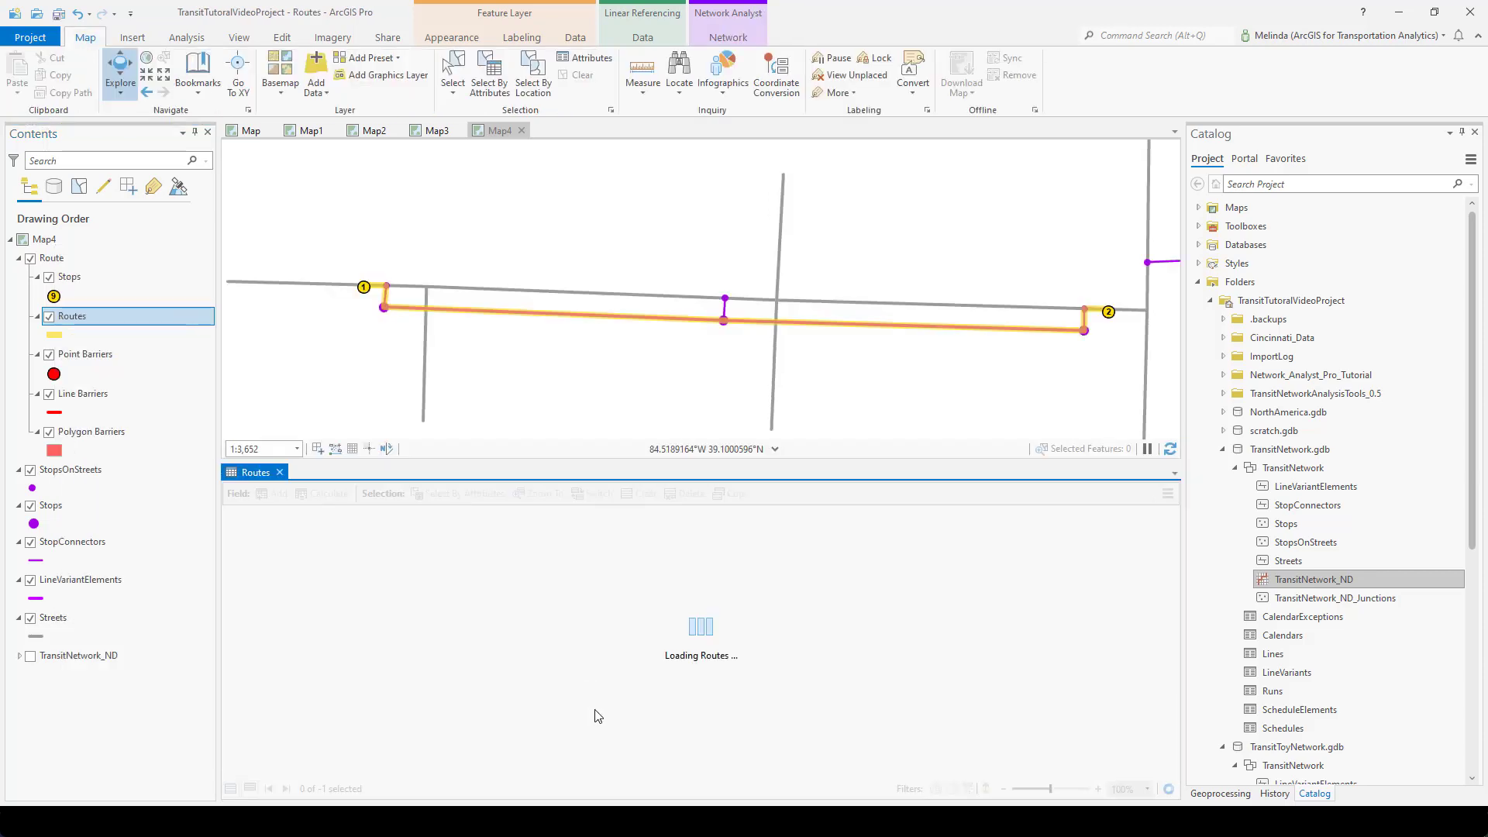
drag(627, 464, 641, 710)
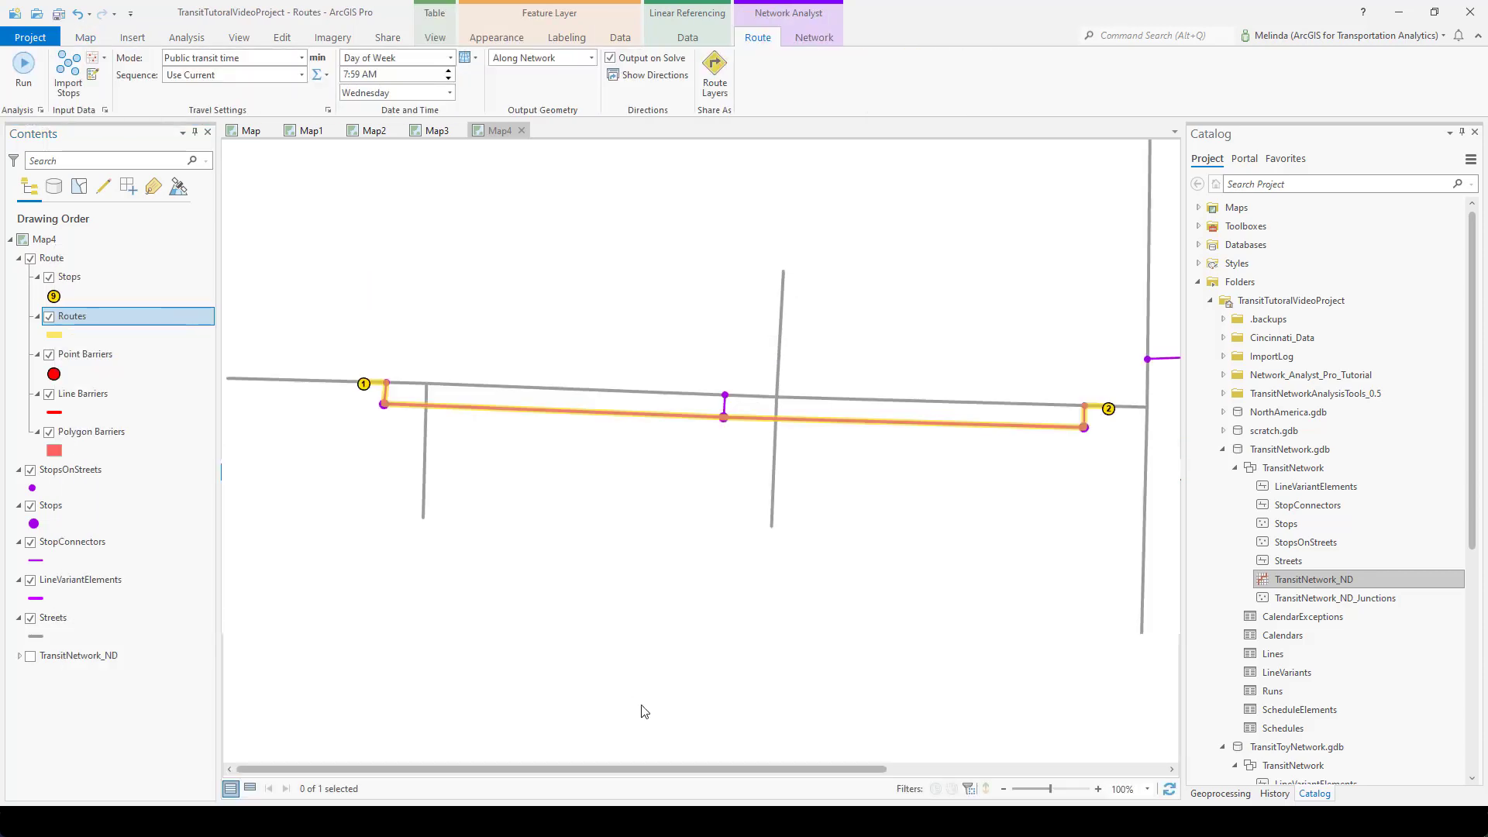
drag(672, 769, 1133, 765)
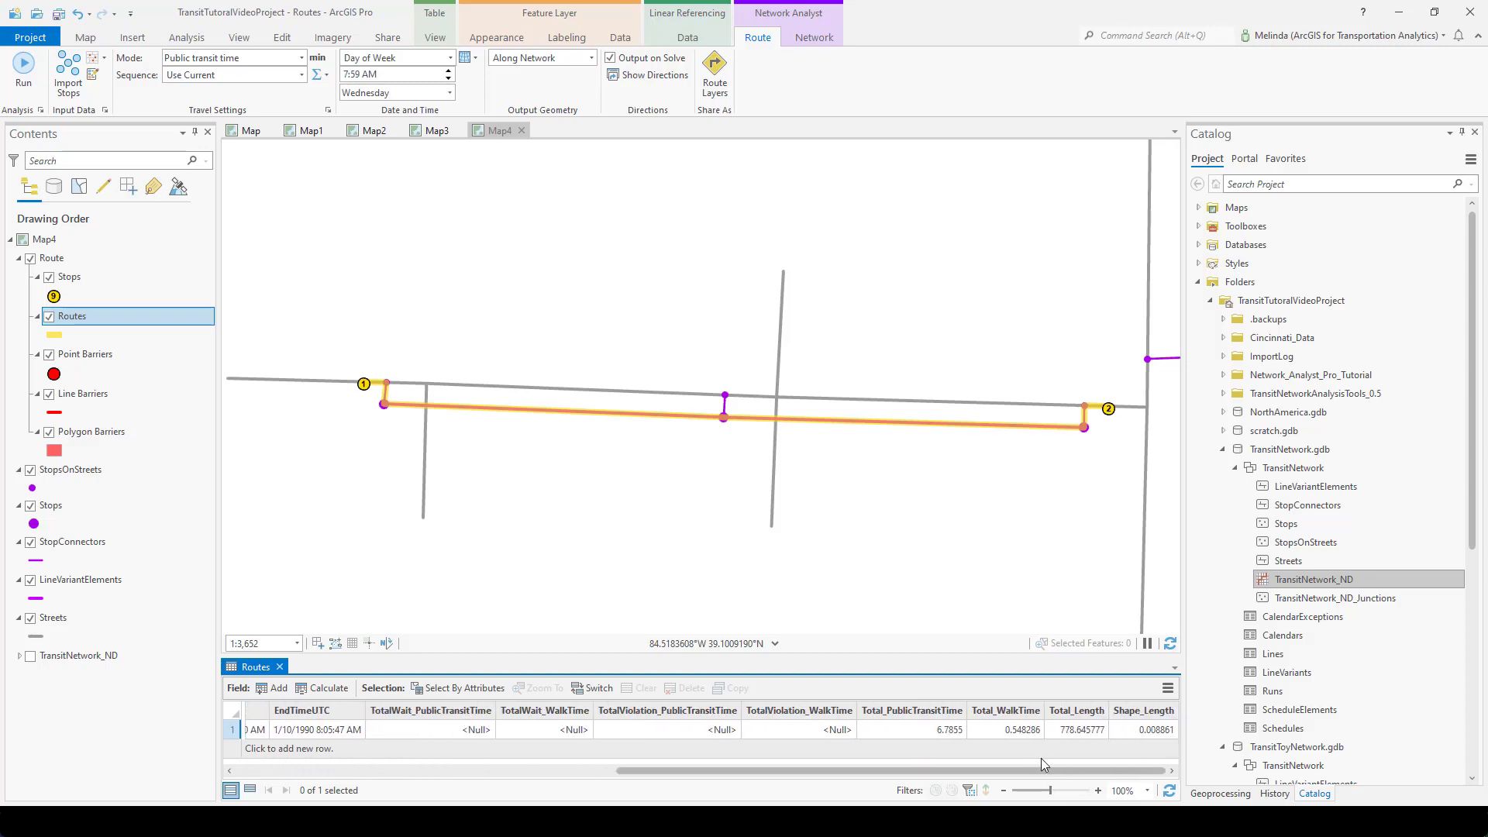
click(954, 714)
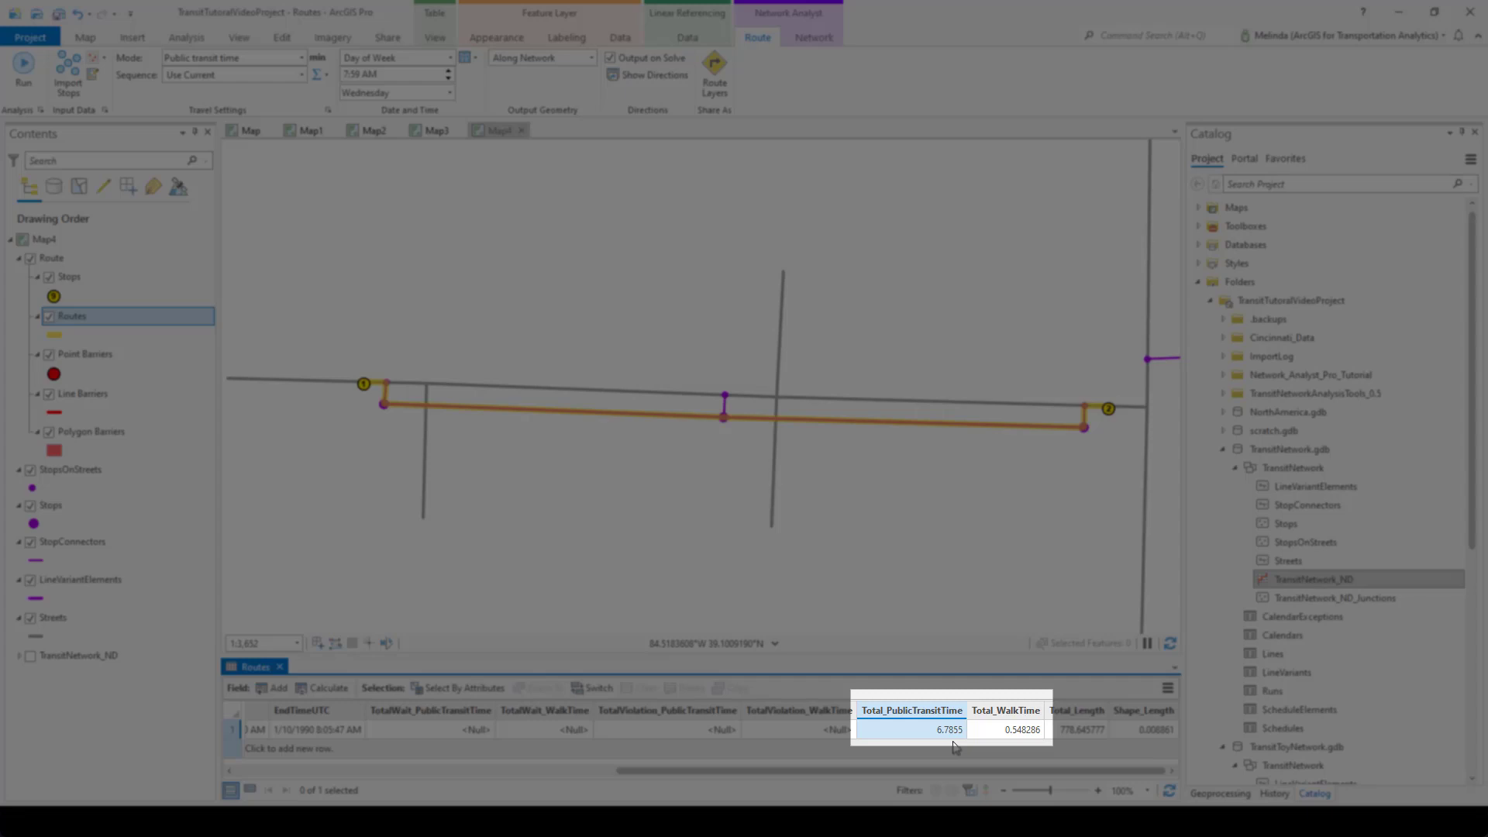
click(1032, 706)
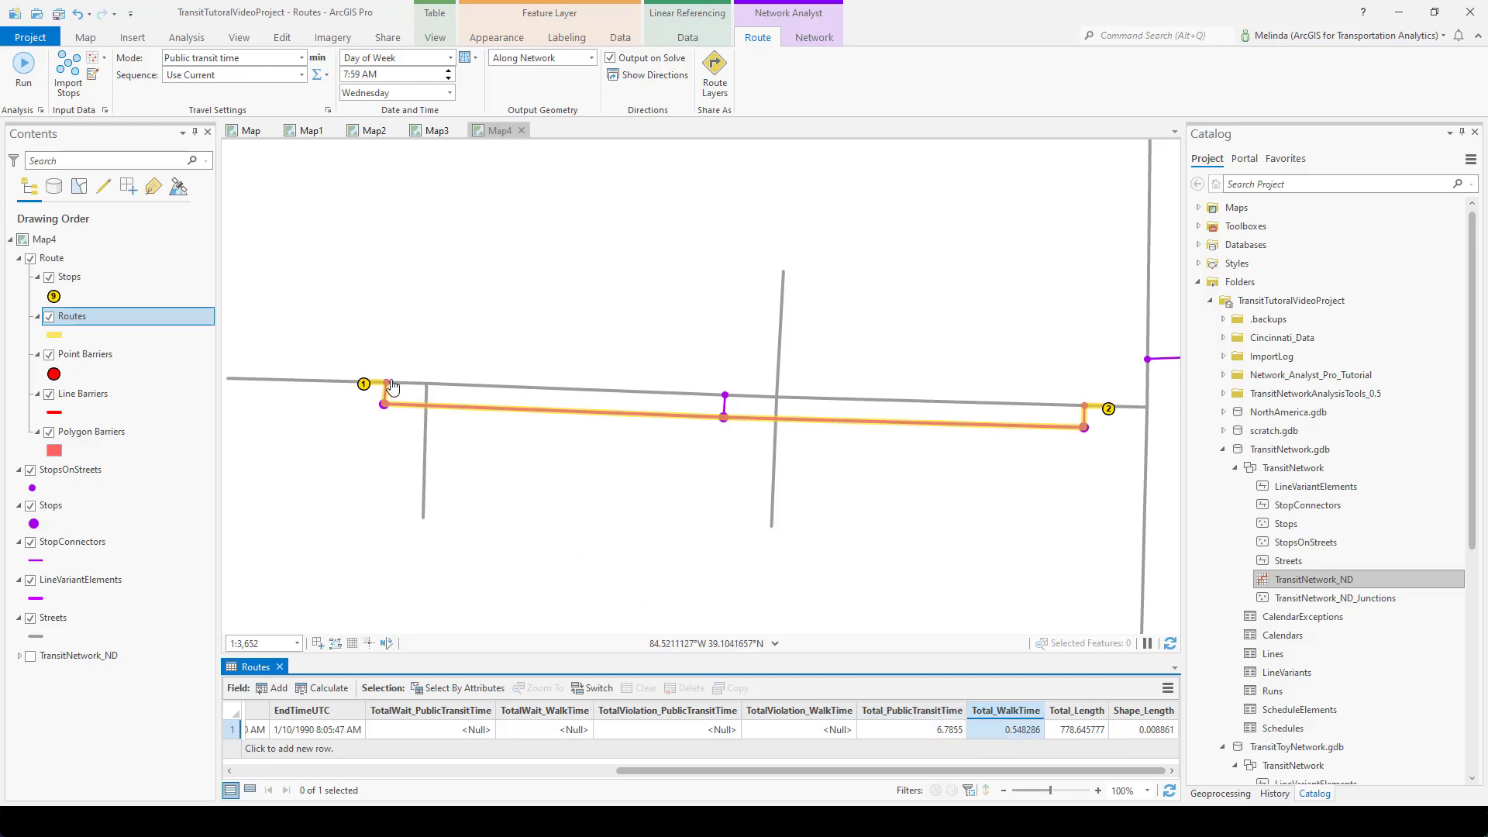
In the route layer's travel mode cost parameters, set the WalkTime walk speed to 200 meters per minute.
click(327, 110)
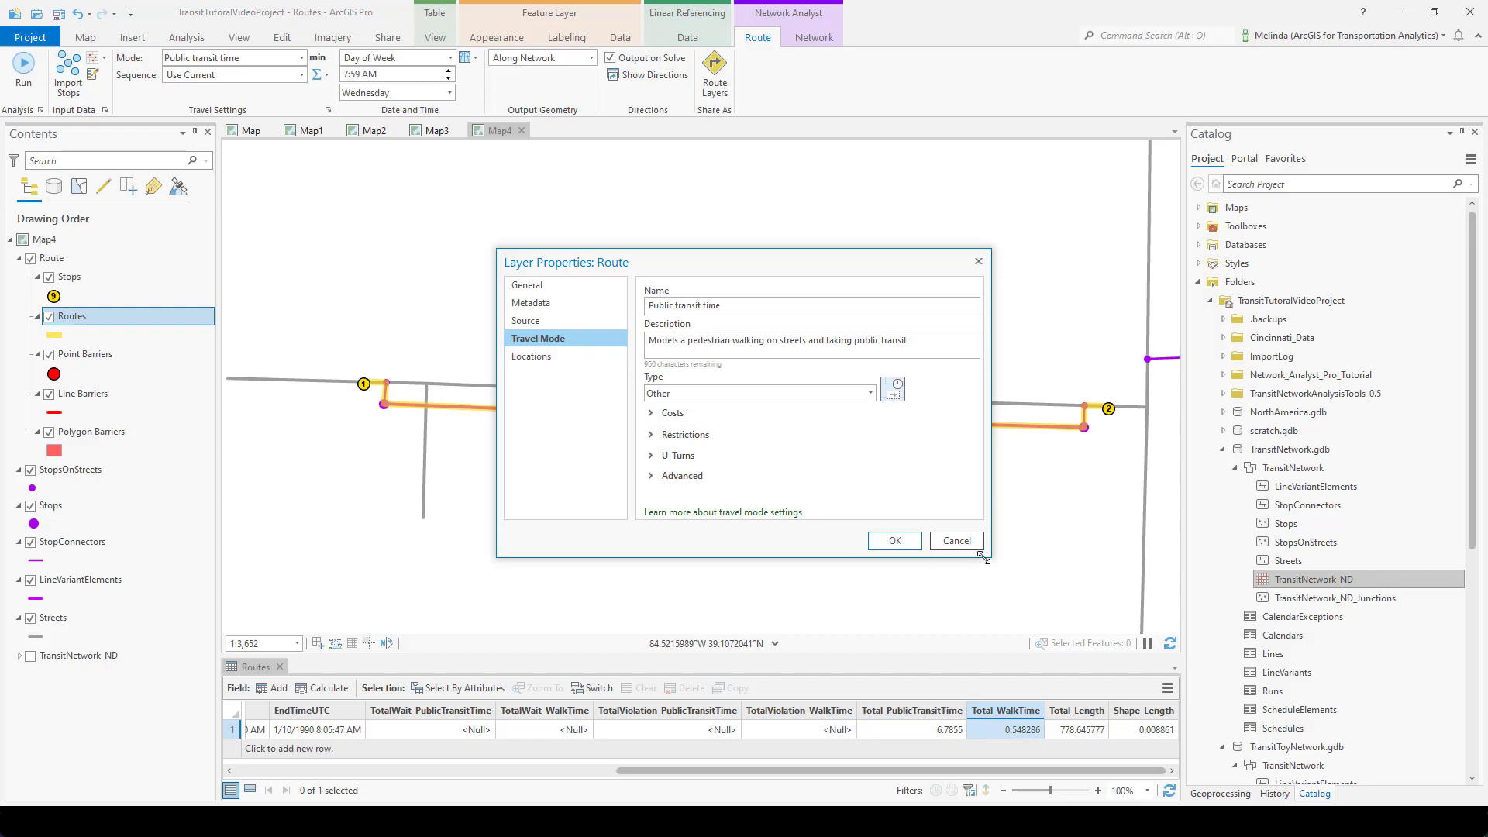
drag(983, 555, 1183, 742)
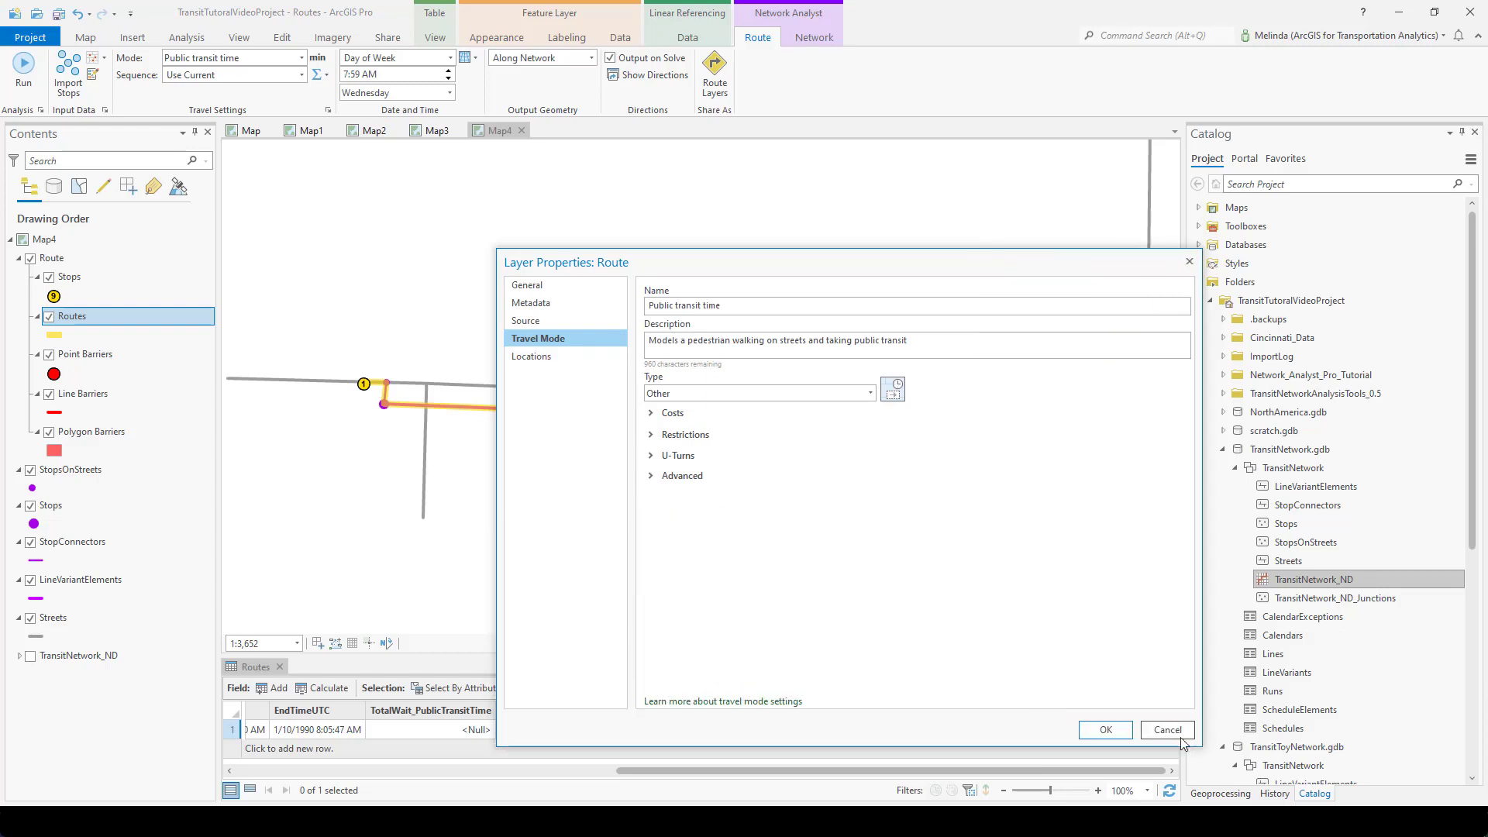
click(652, 415)
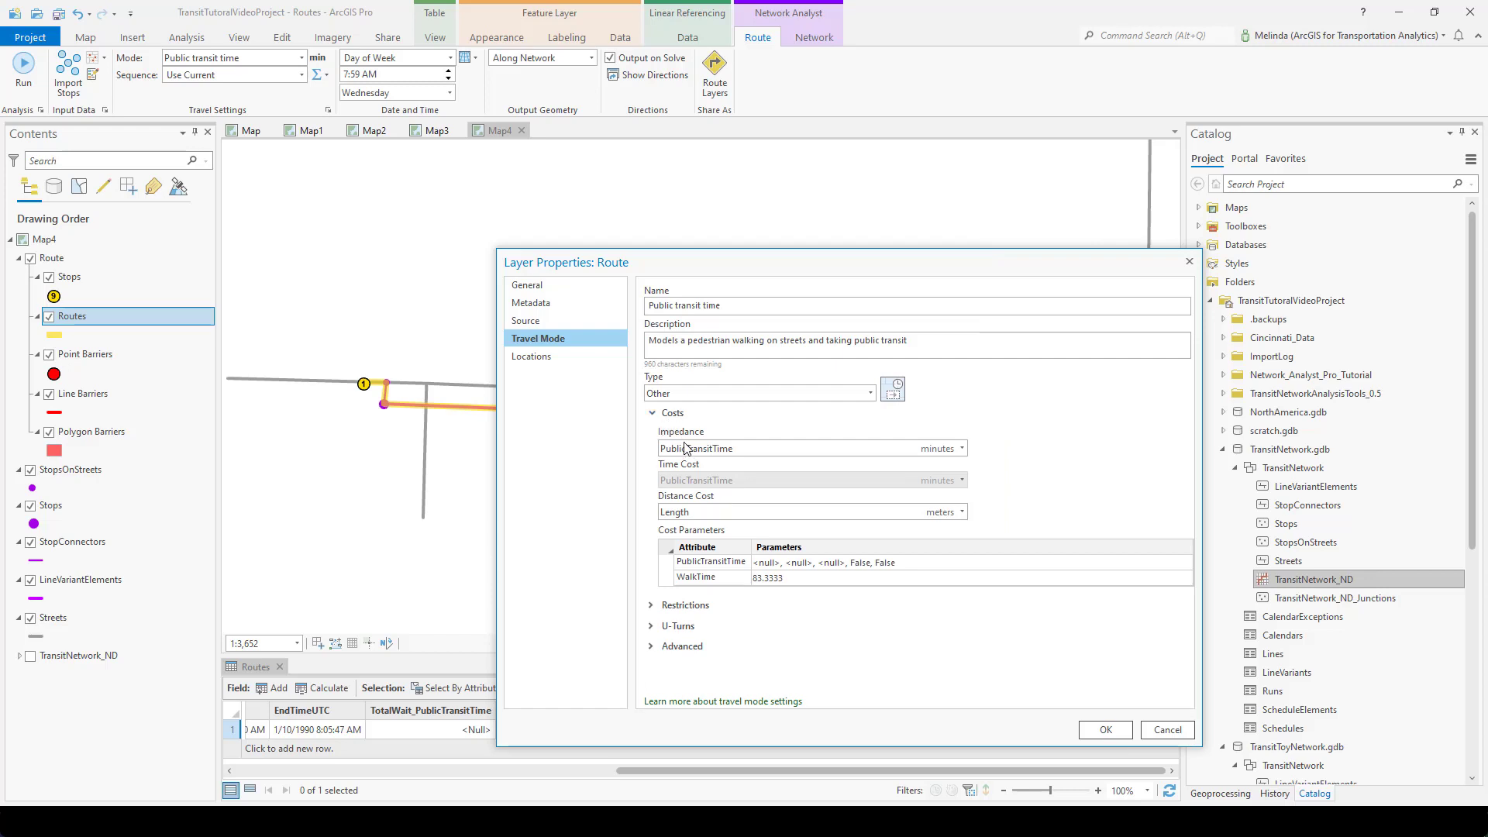
click(746, 580)
click(740, 583)
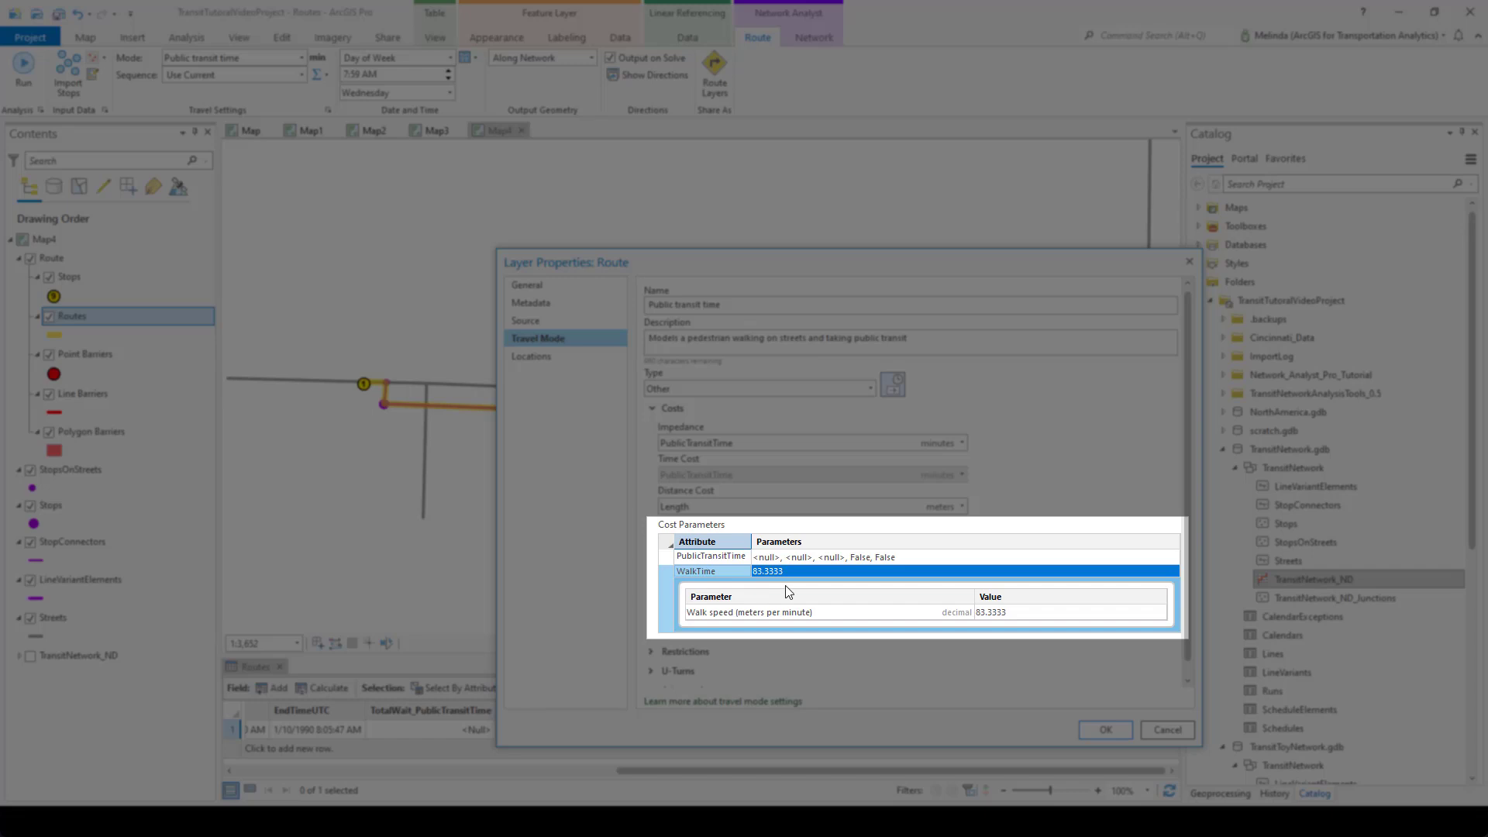
click(1017, 612)
drag(1017, 612, 942, 626)
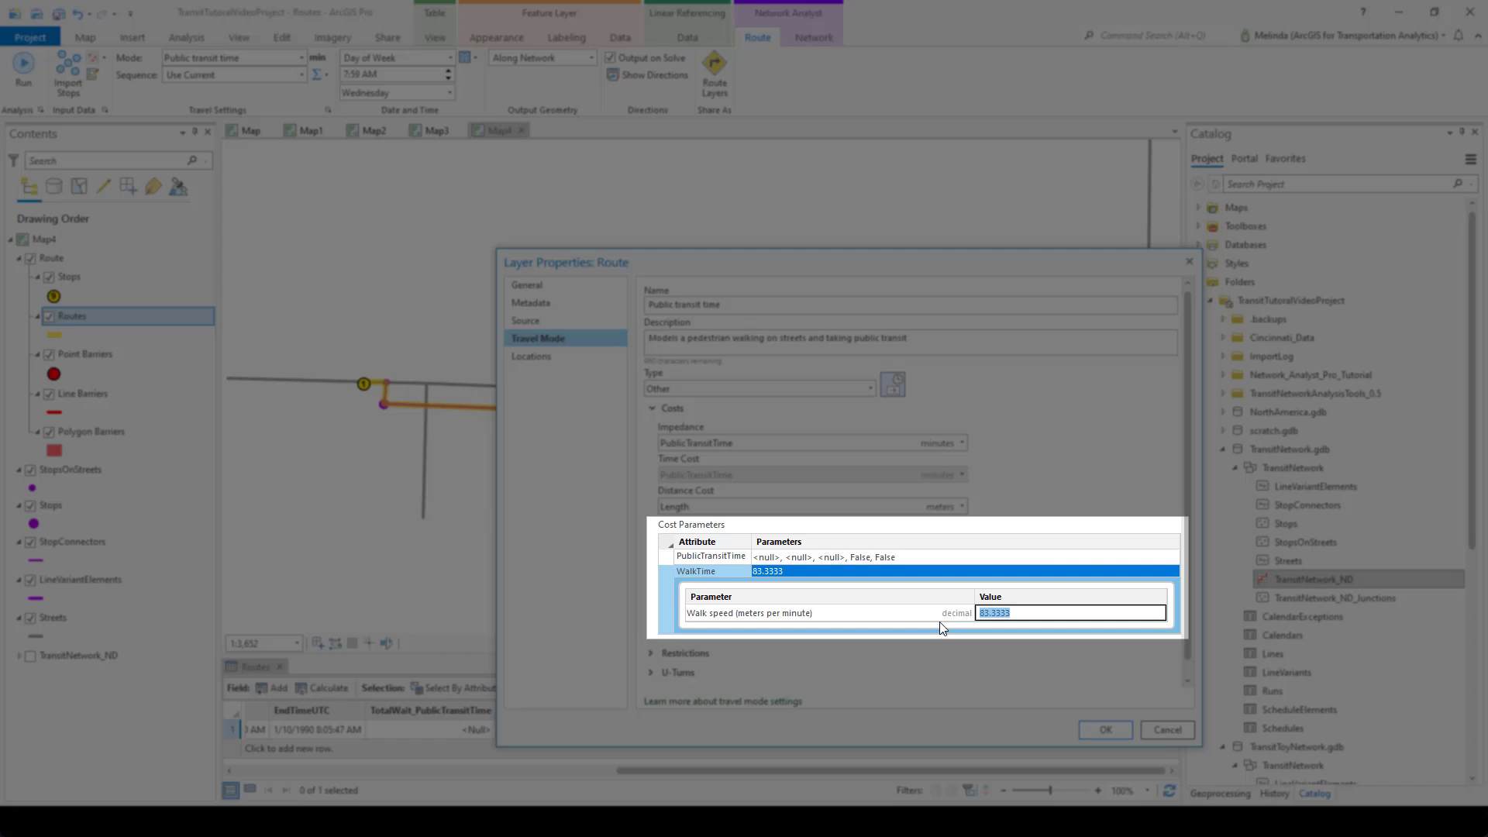
text(200)
key(Return)
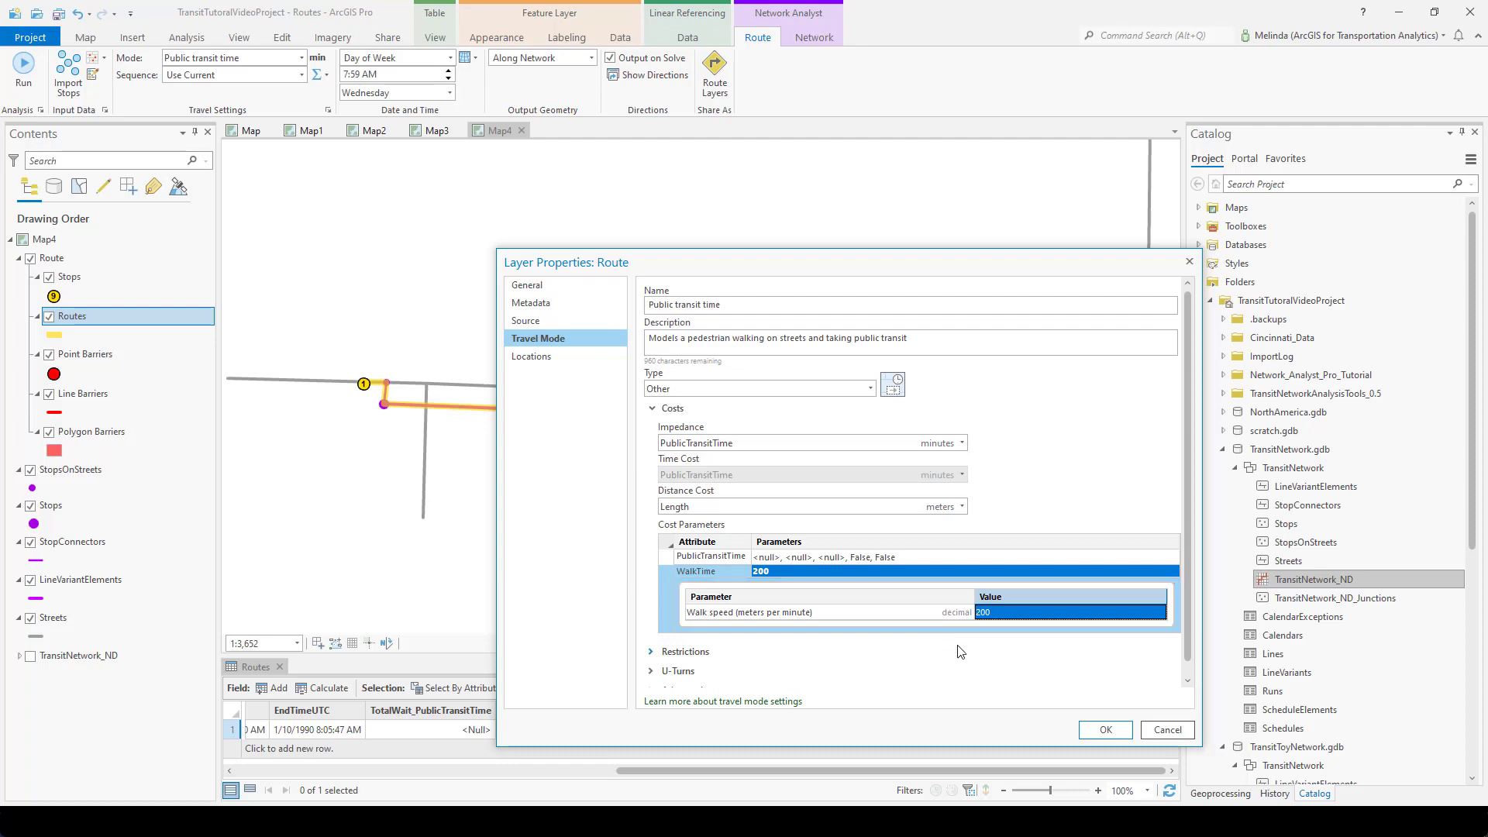
click(1101, 729)
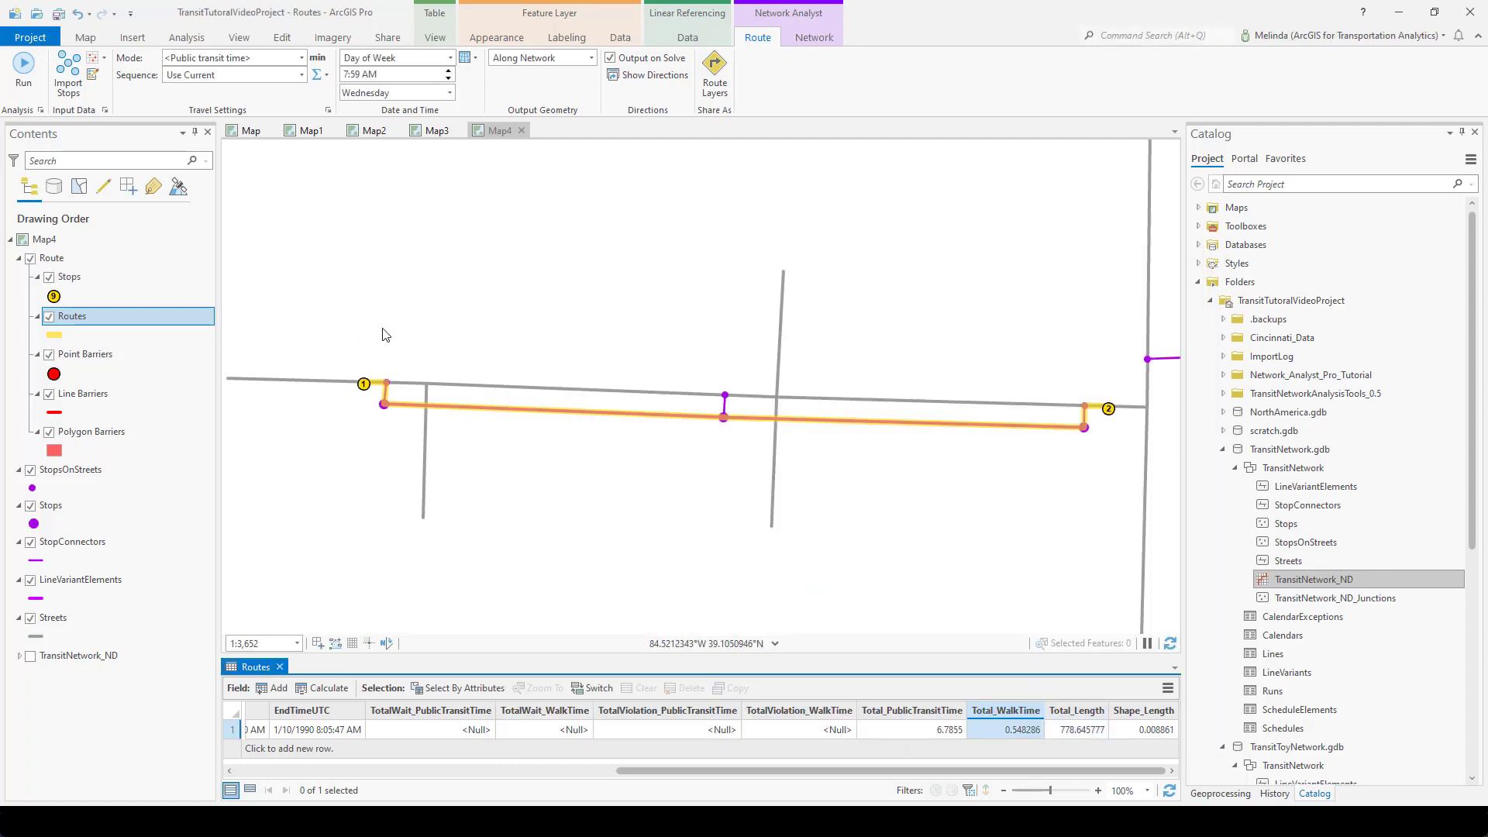
Solve the route with the modified walk speed and compare Total_PublicTransitTime with Total_WalkTime in the Routes table.
click(24, 86)
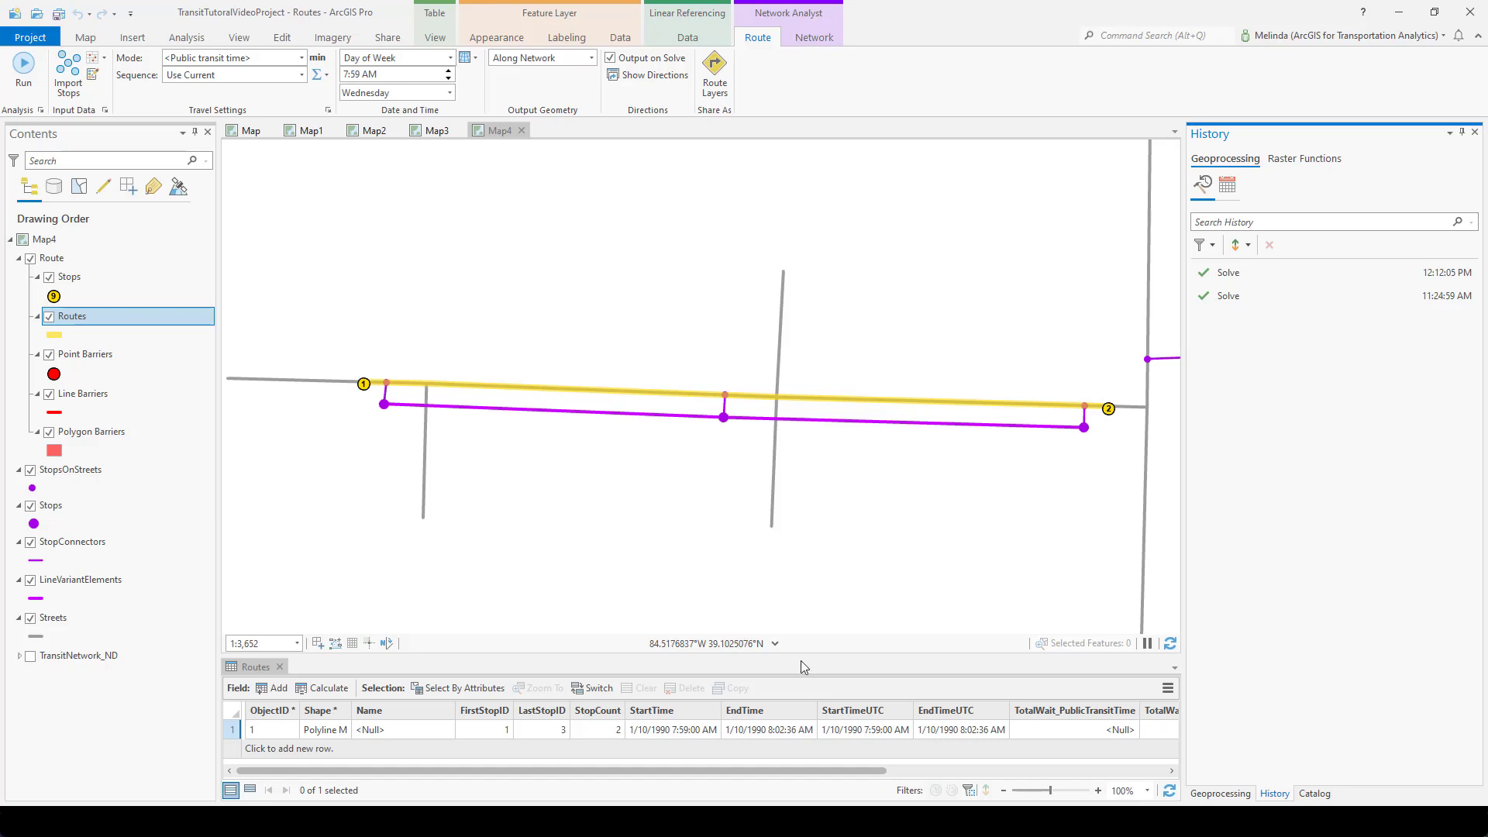
drag(852, 771, 1232, 757)
click(910, 725)
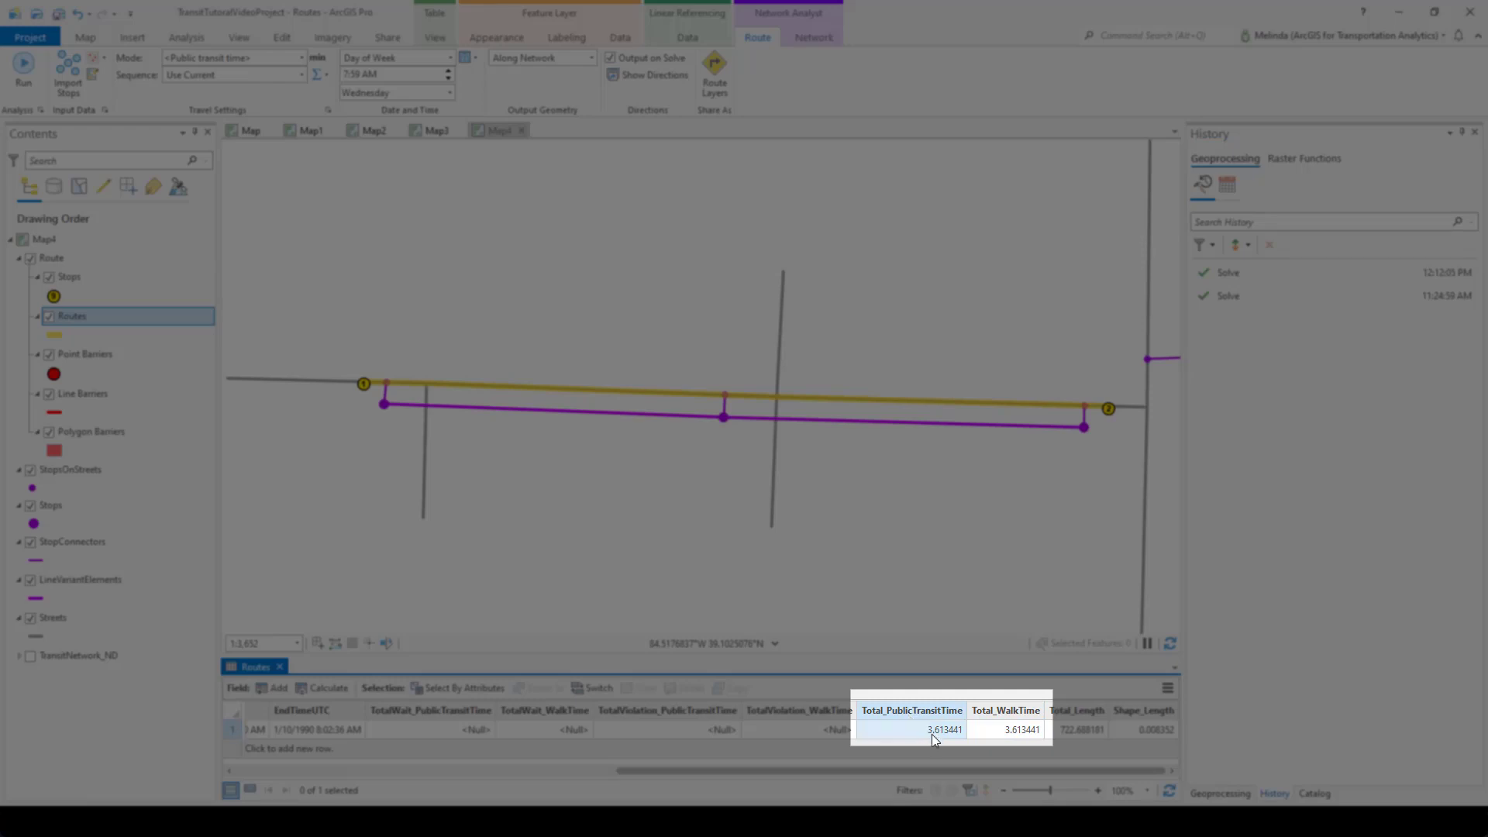
drag(956, 735, 1023, 737)
click(875, 715)
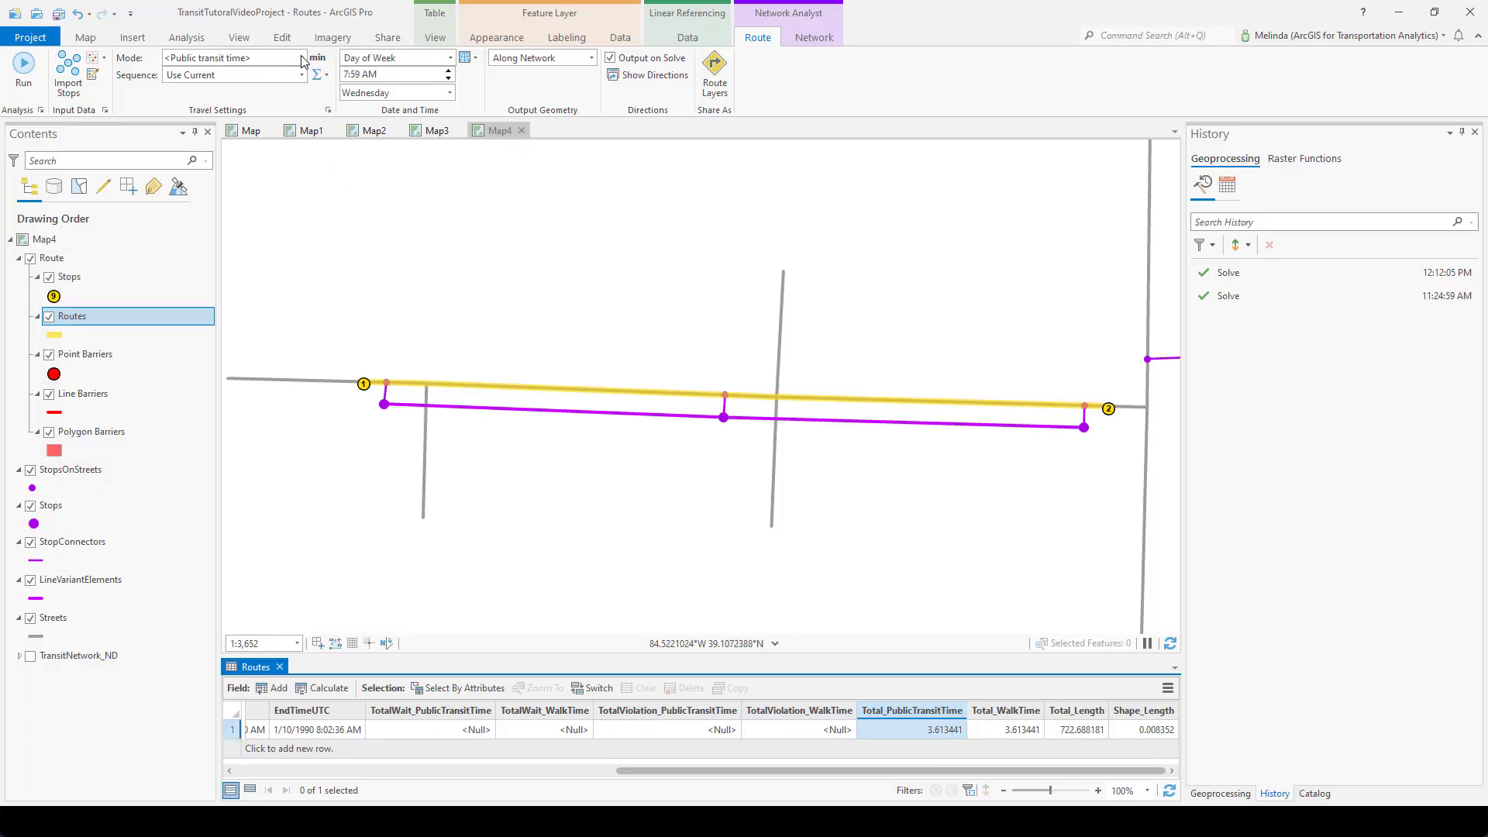
Reset the route layer to the stored Public transit time travel mode and solve the route again.
click(301, 59)
click(228, 98)
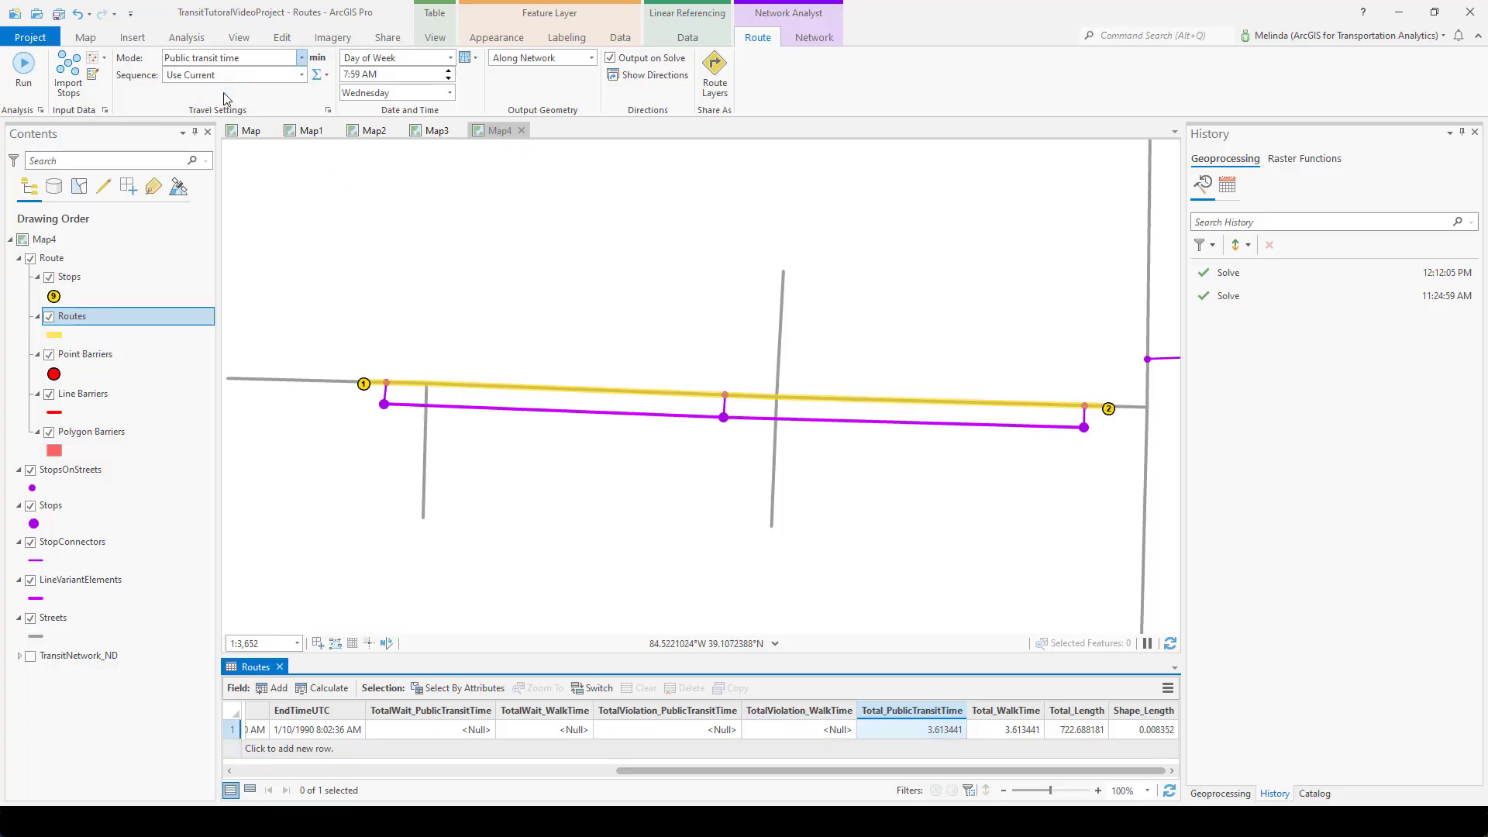
click(24, 70)
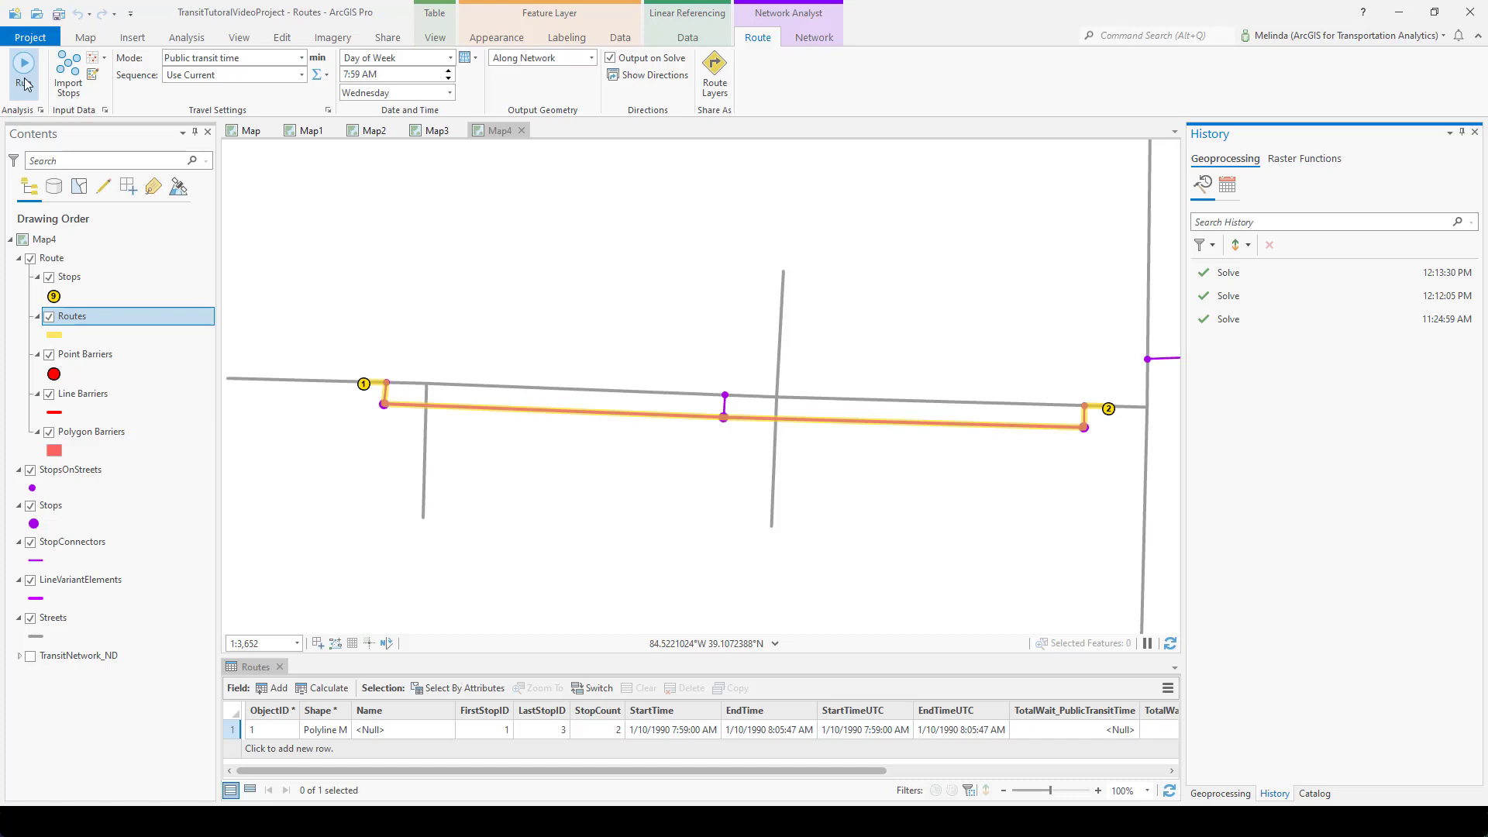
In the route layer's travel mode, set the Exclude lines parameter of the PublicTransitTime cost to 1.
click(328, 110)
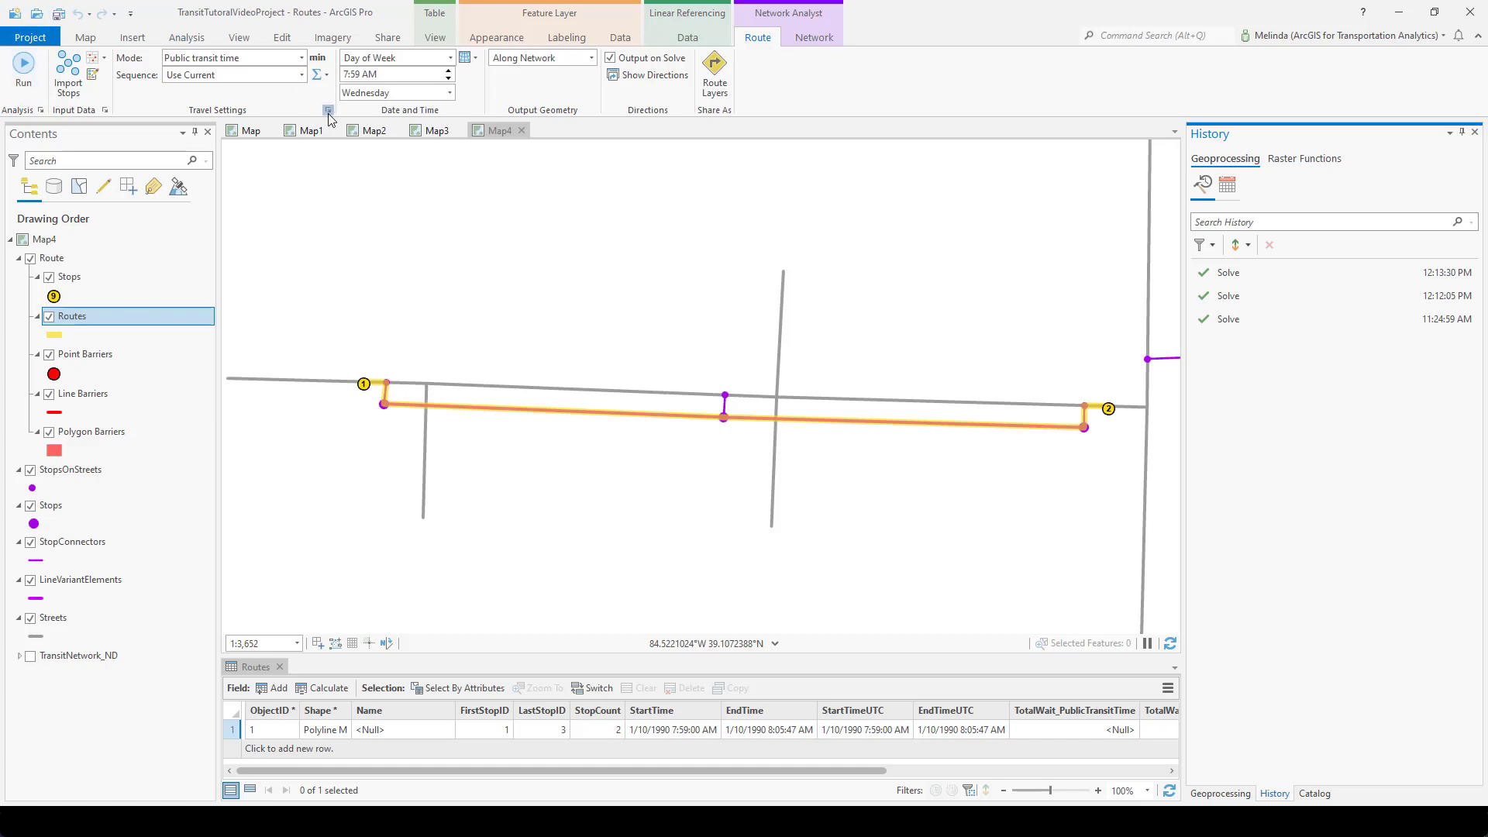
drag(992, 558, 1321, 744)
click(652, 413)
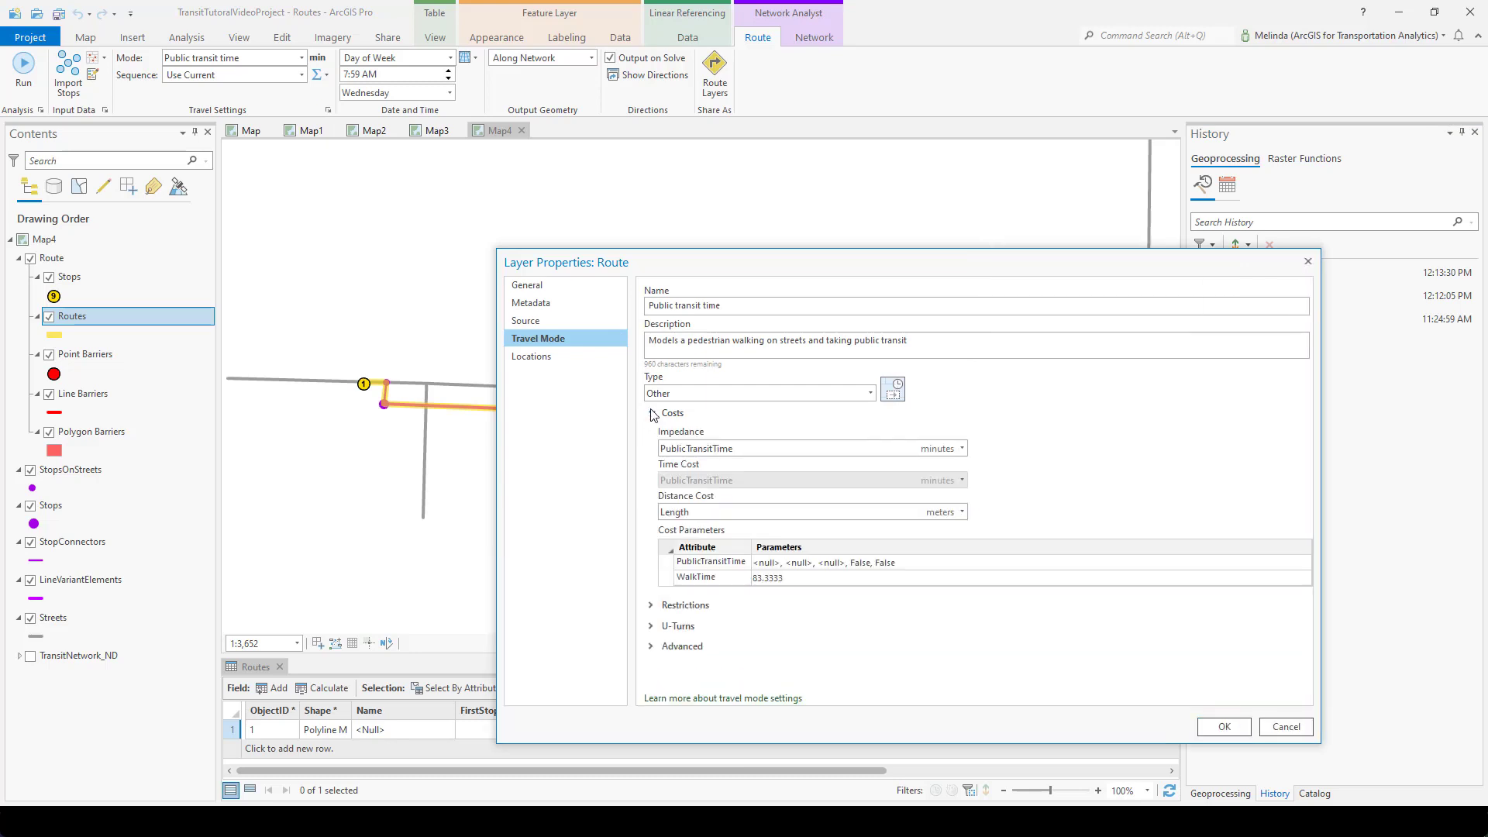
click(740, 563)
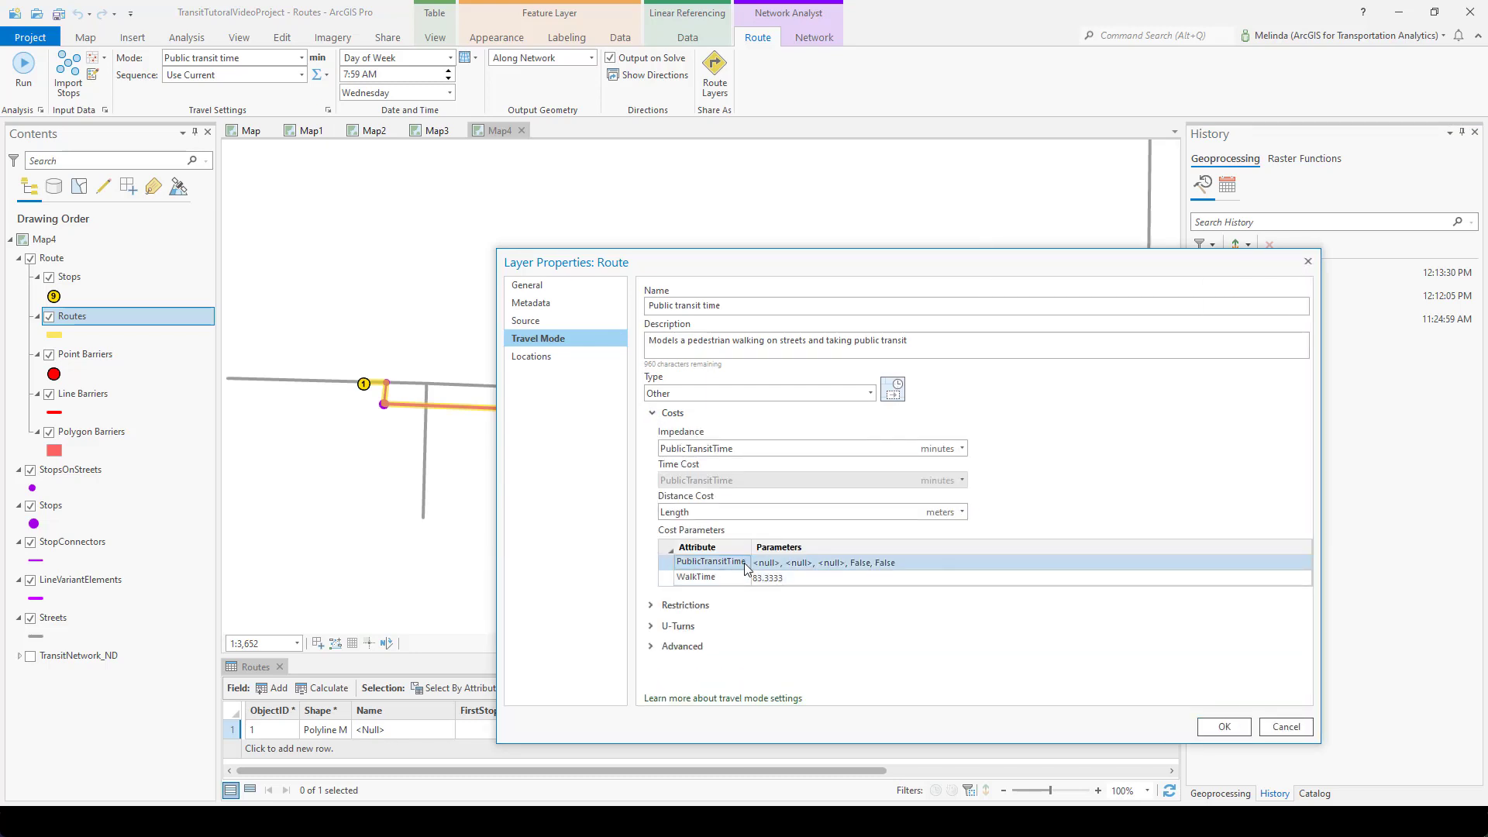
click(744, 563)
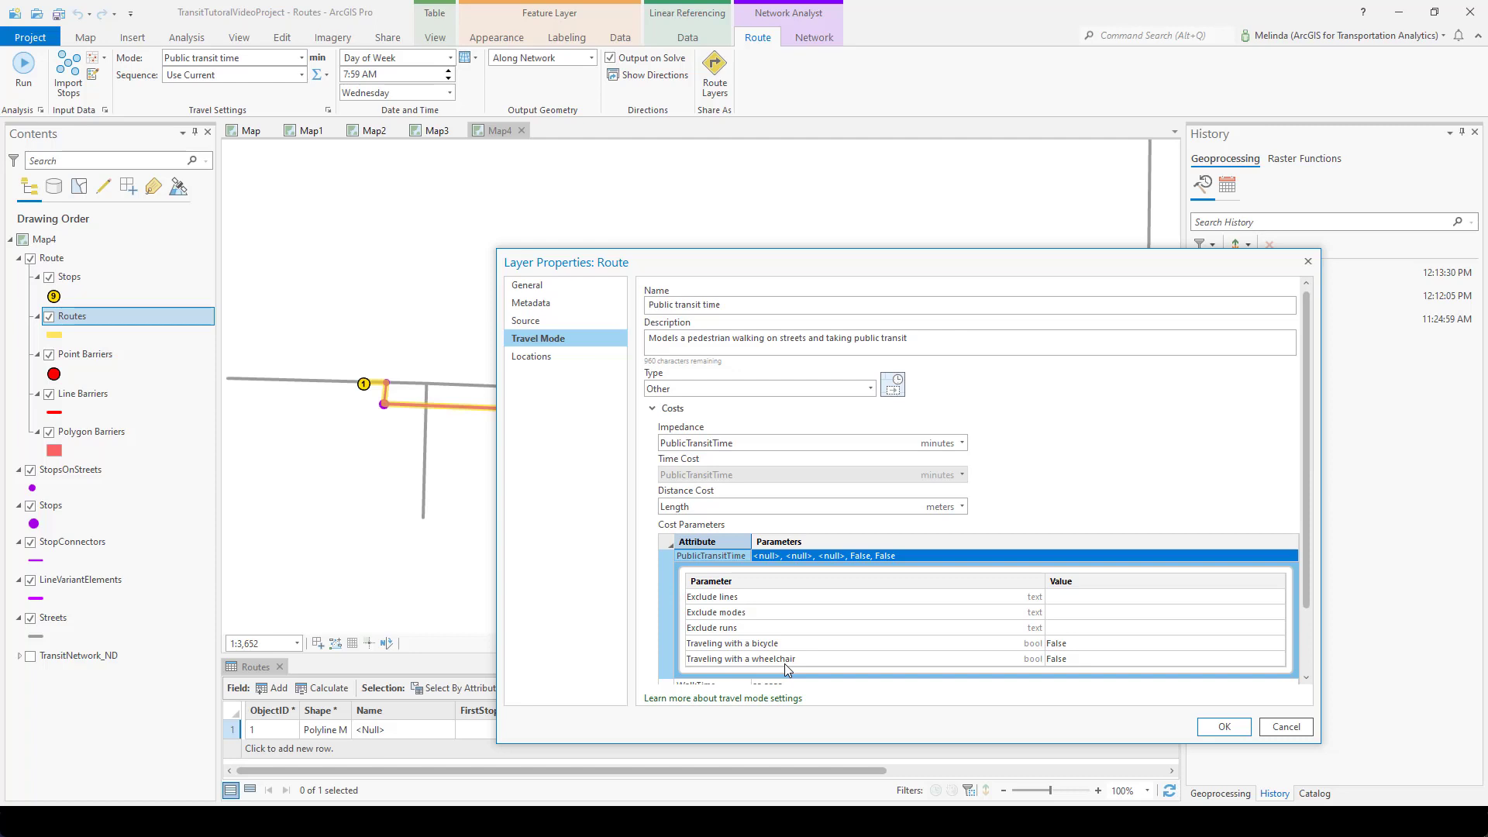
click(1089, 596)
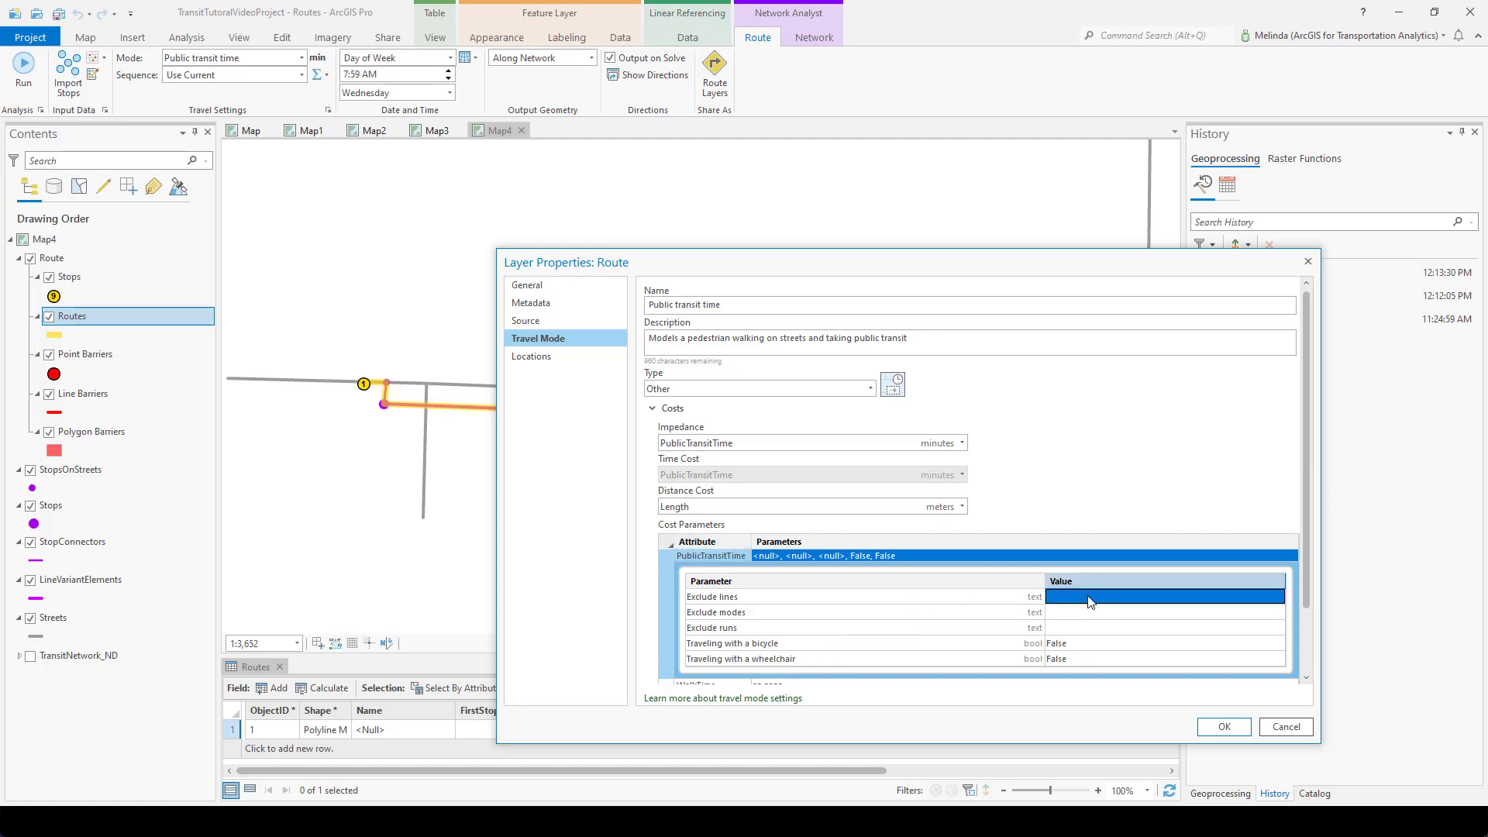
click(1089, 597)
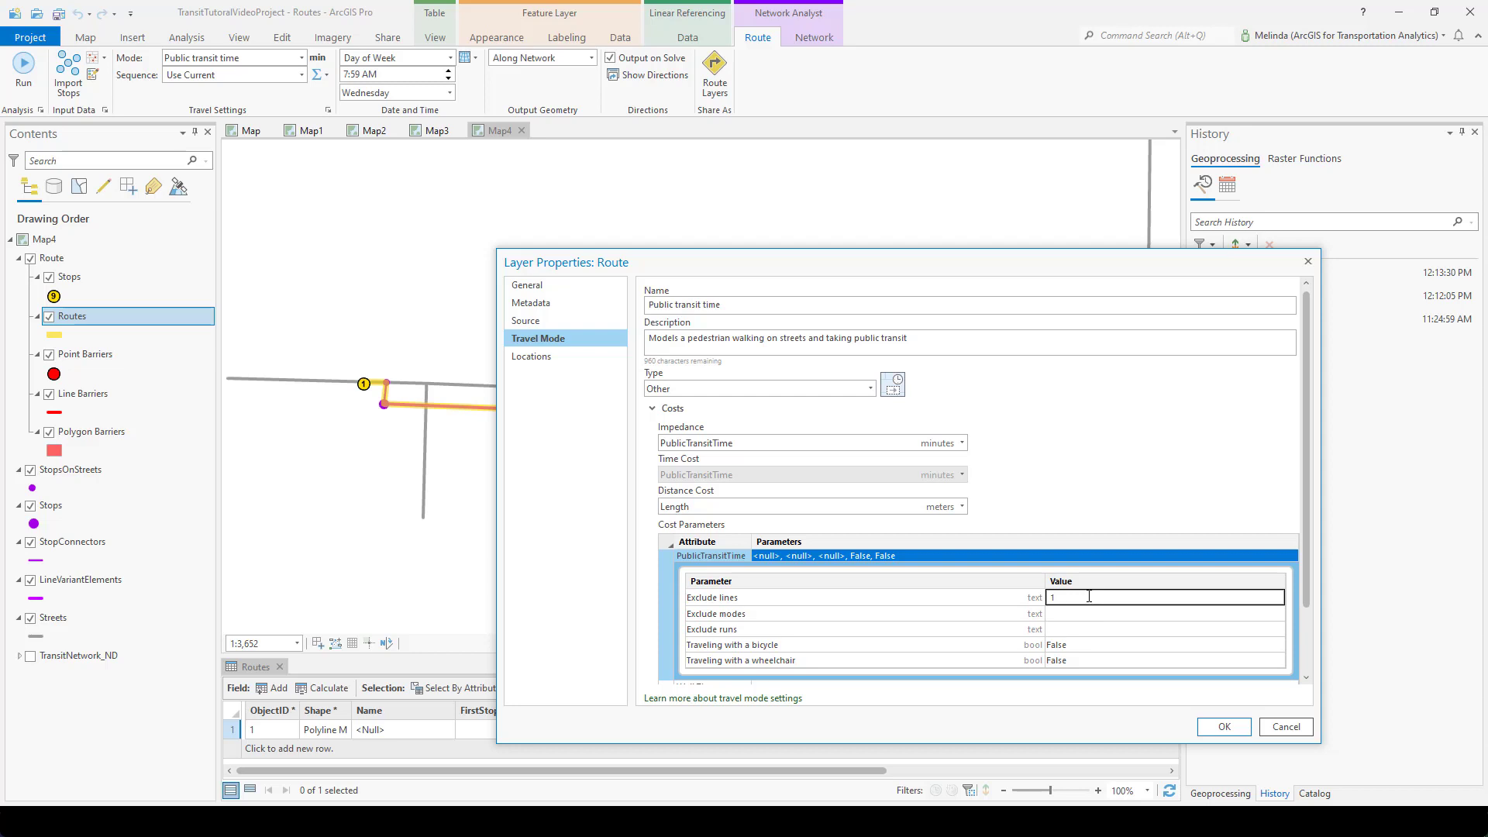
text(1)
key(Return)
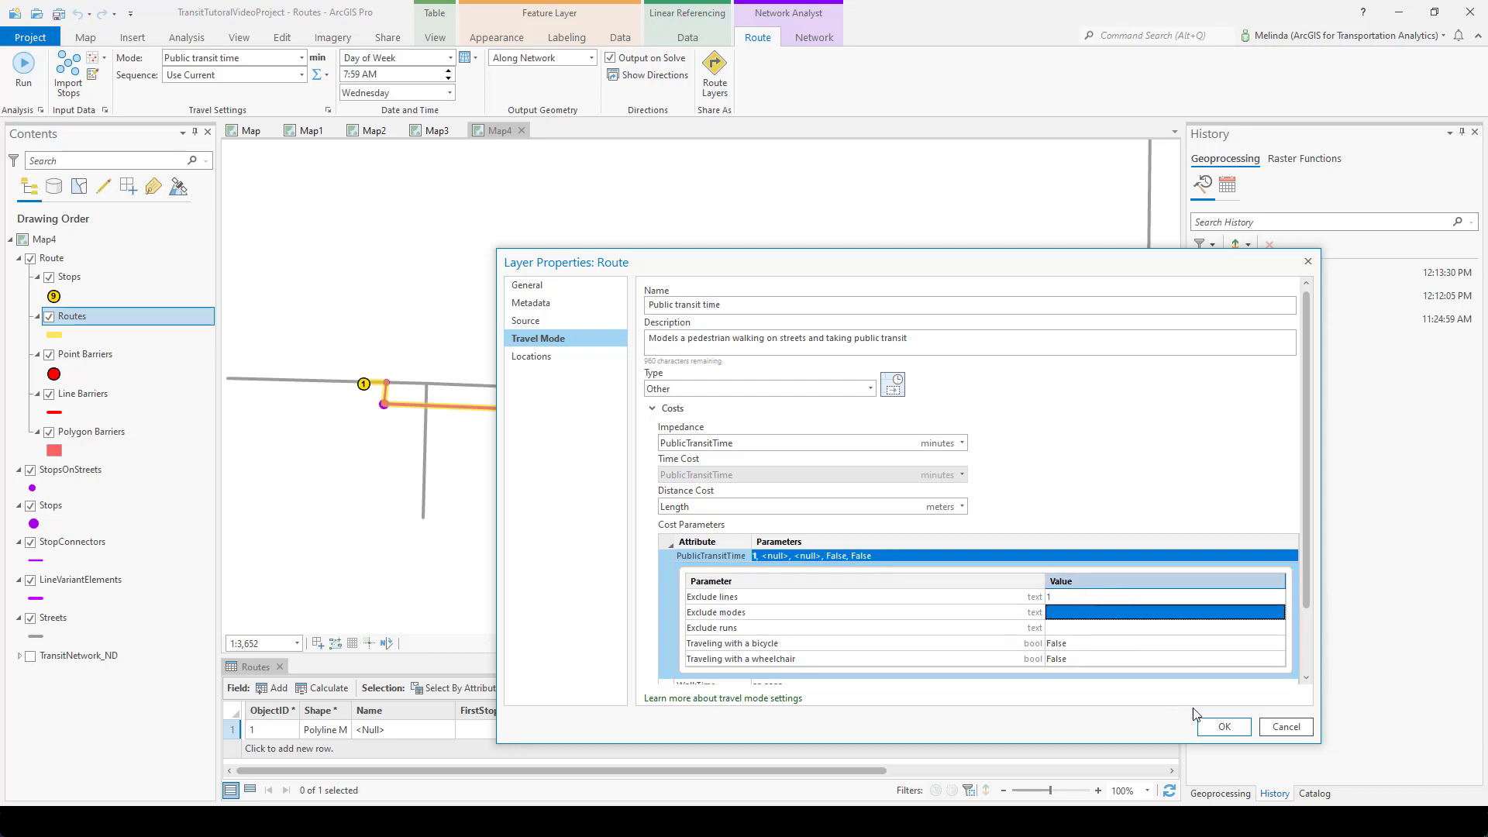
click(1224, 726)
Solve the route with the transit line excluded and examine the total travel times in the Routes table.
click(23, 64)
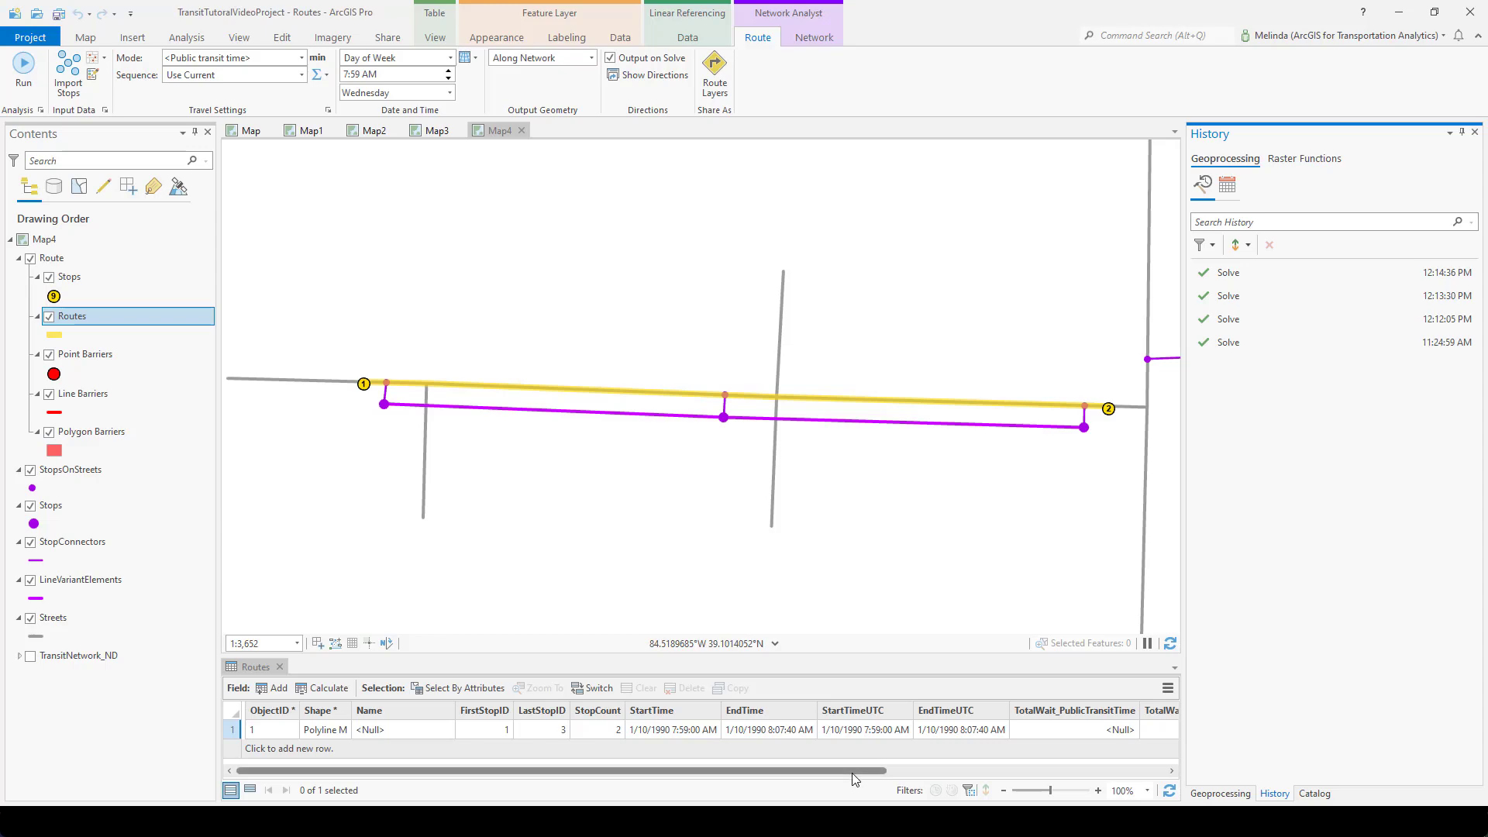
drag(855, 779, 1176, 762)
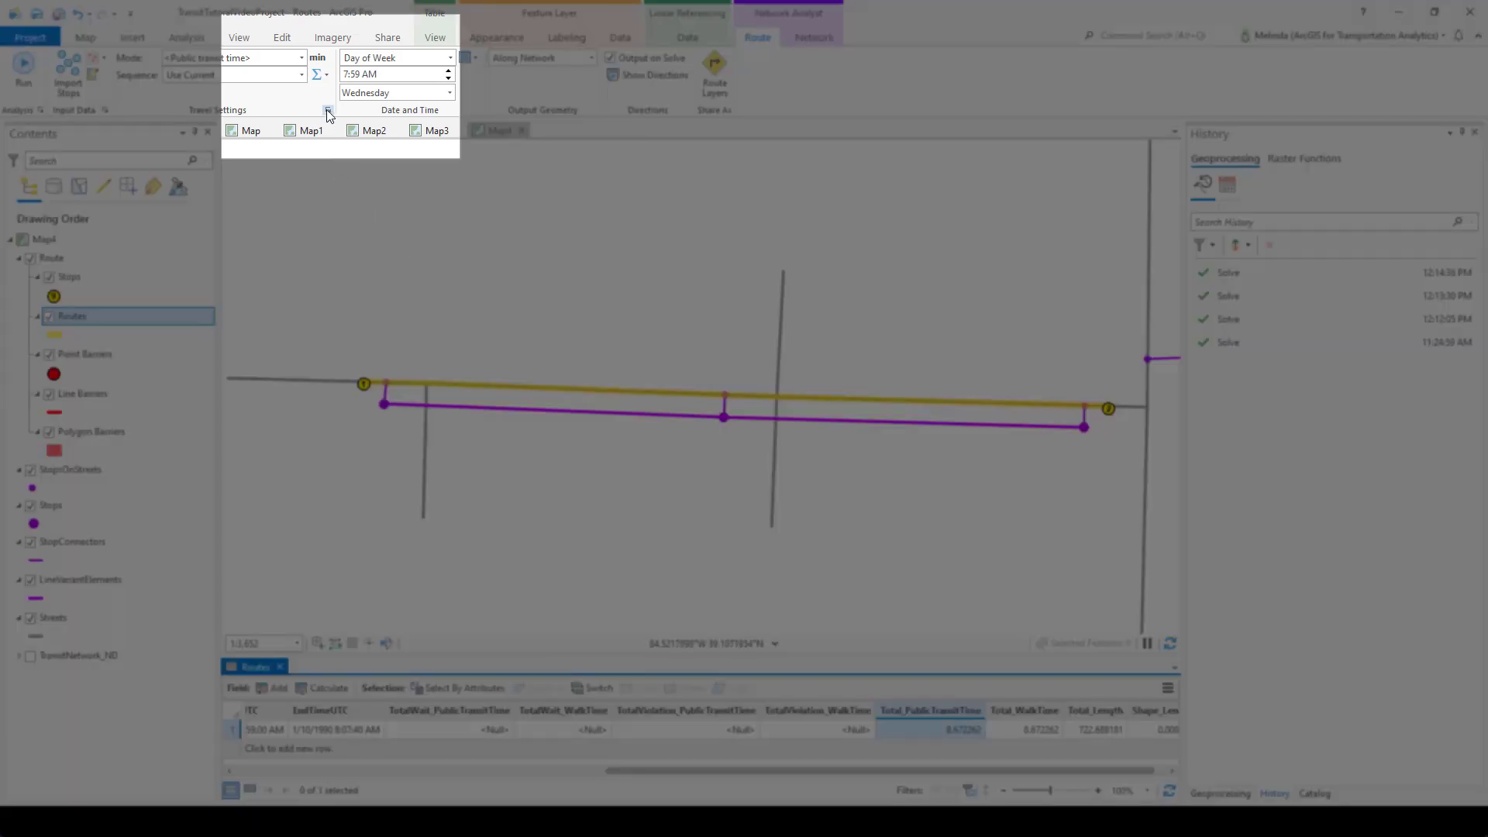
View the route layer's travel mode properties without changes, and open the properties of the TransitNetwork_ND network dataset.
click(327, 110)
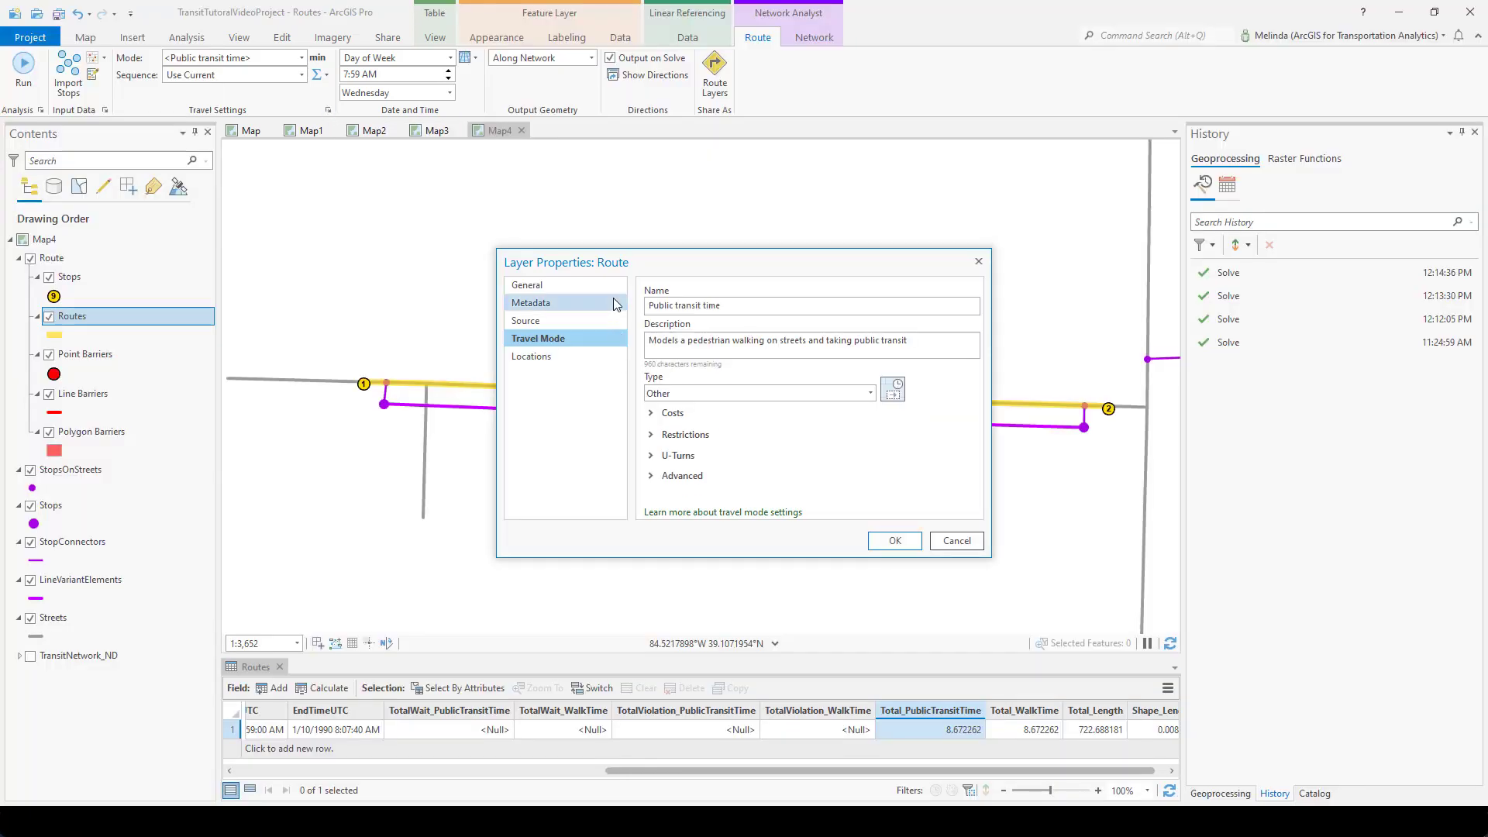
click(976, 264)
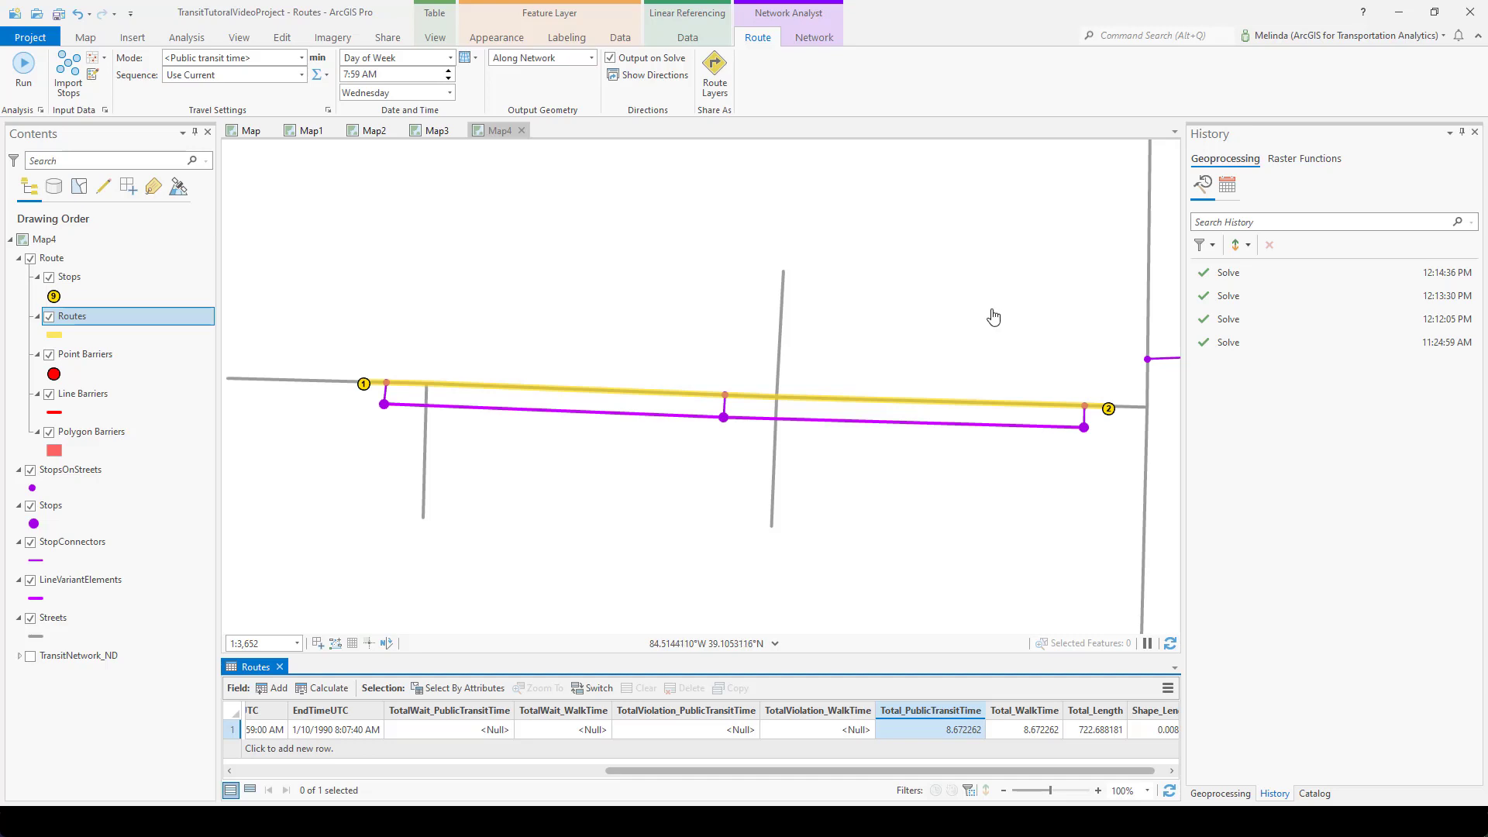
click(1238, 795)
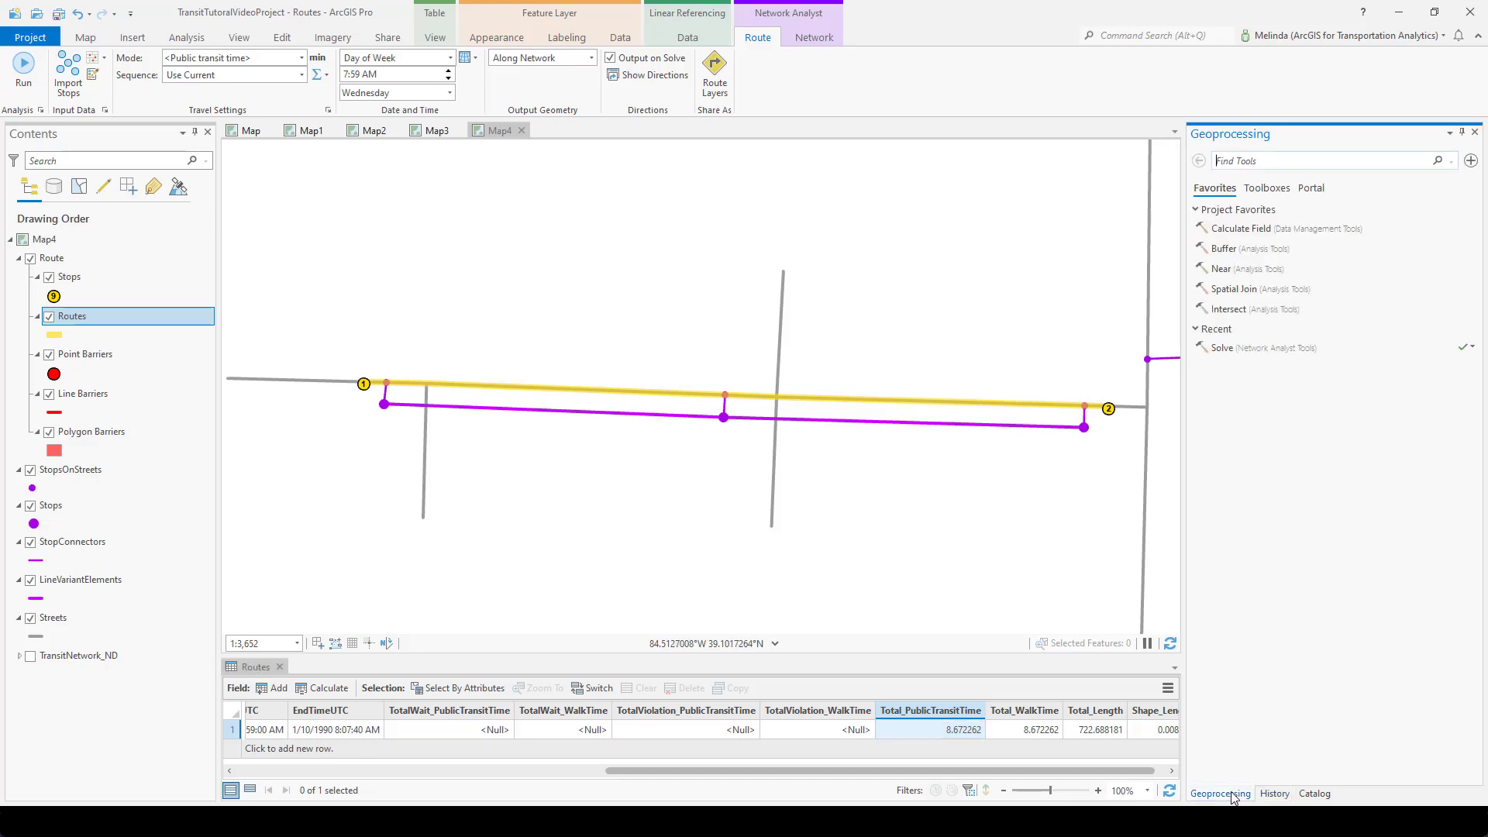
click(1315, 794)
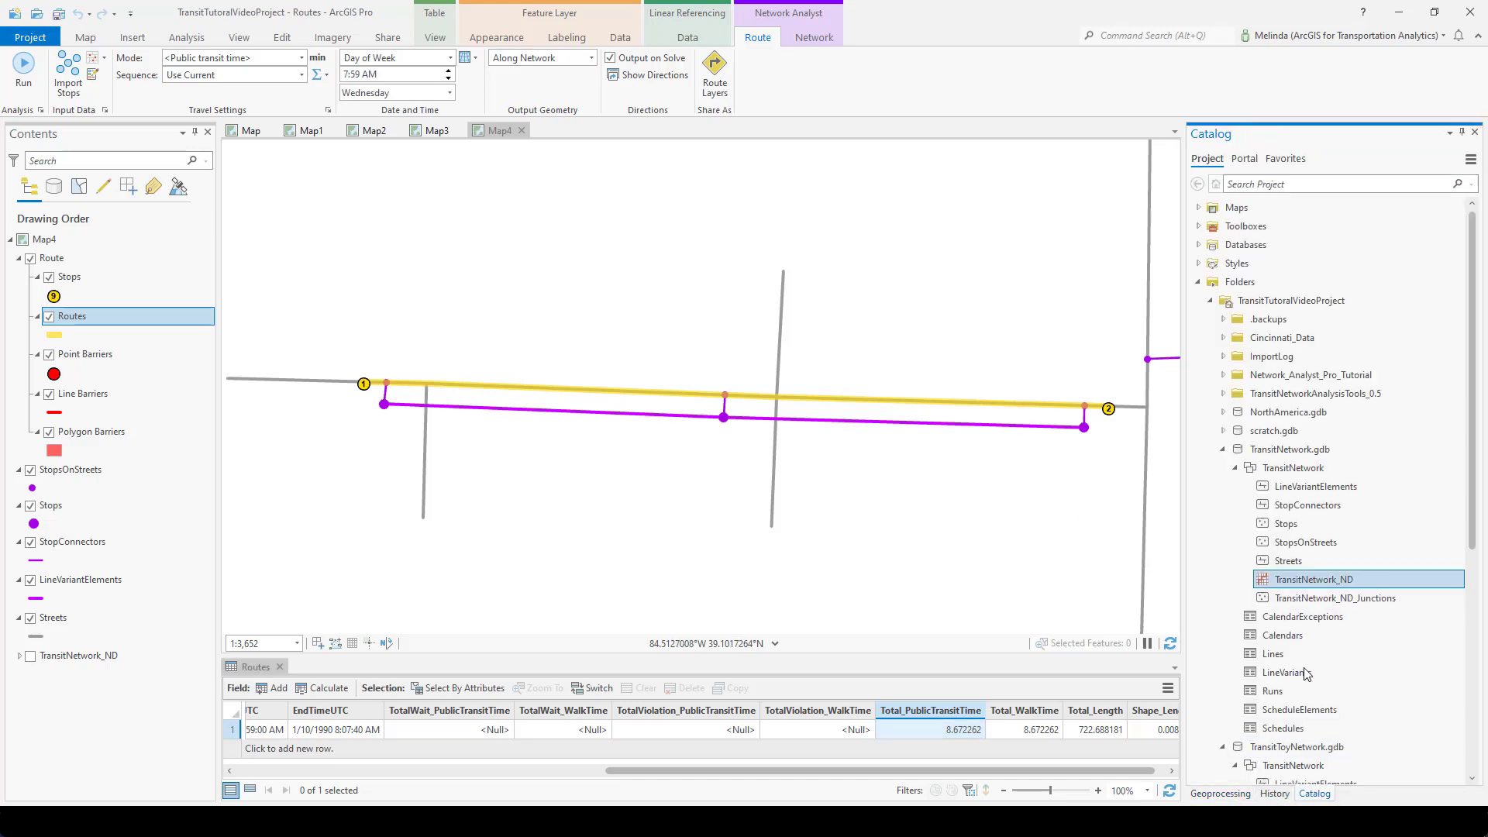
right_click(1301, 587)
click(1318, 560)
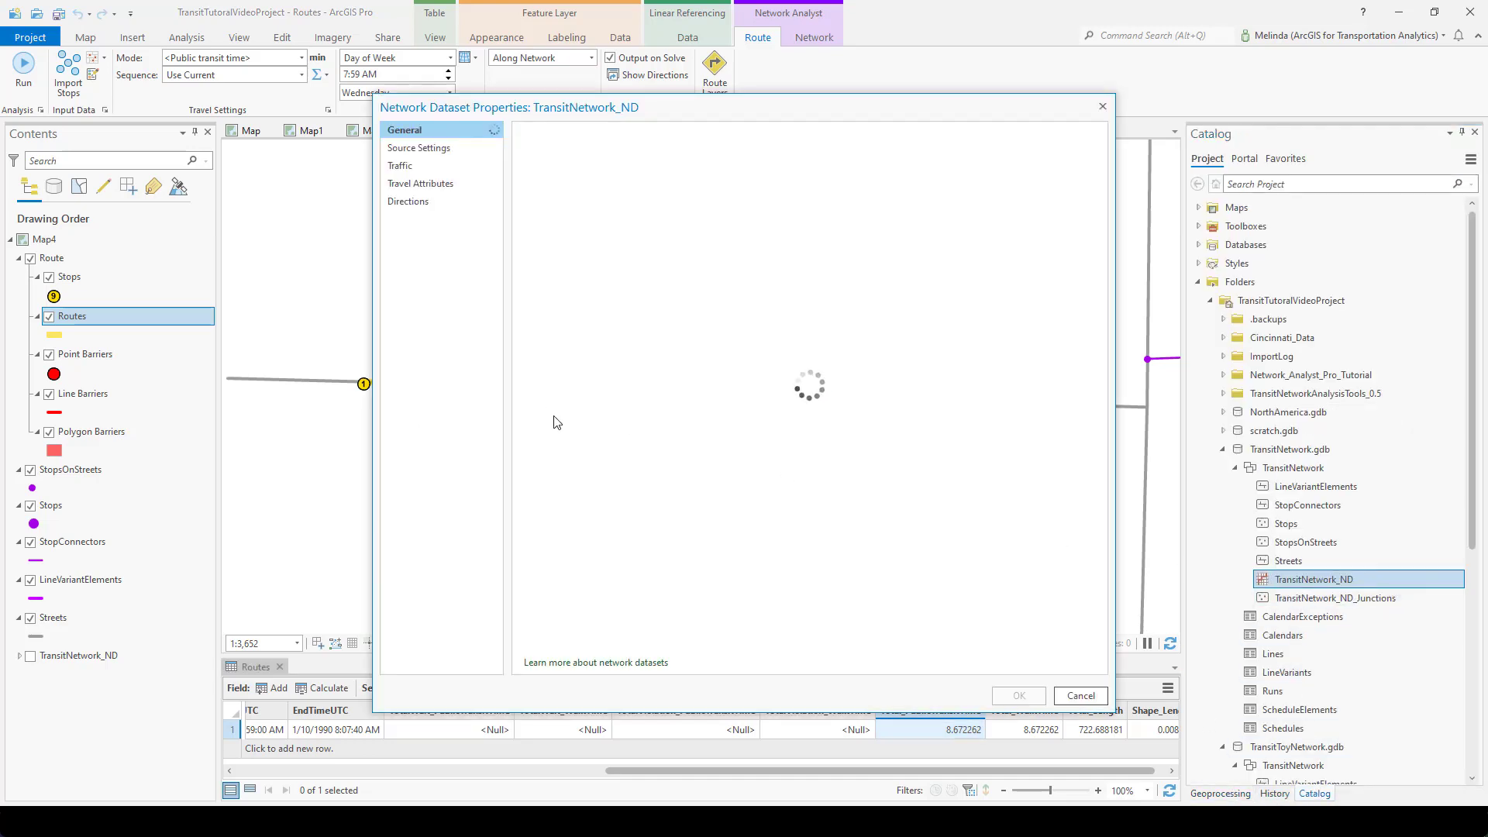
Create a new travel mode on the network dataset named "Public transit time with fast walker and line 1 excluded".
click(416, 186)
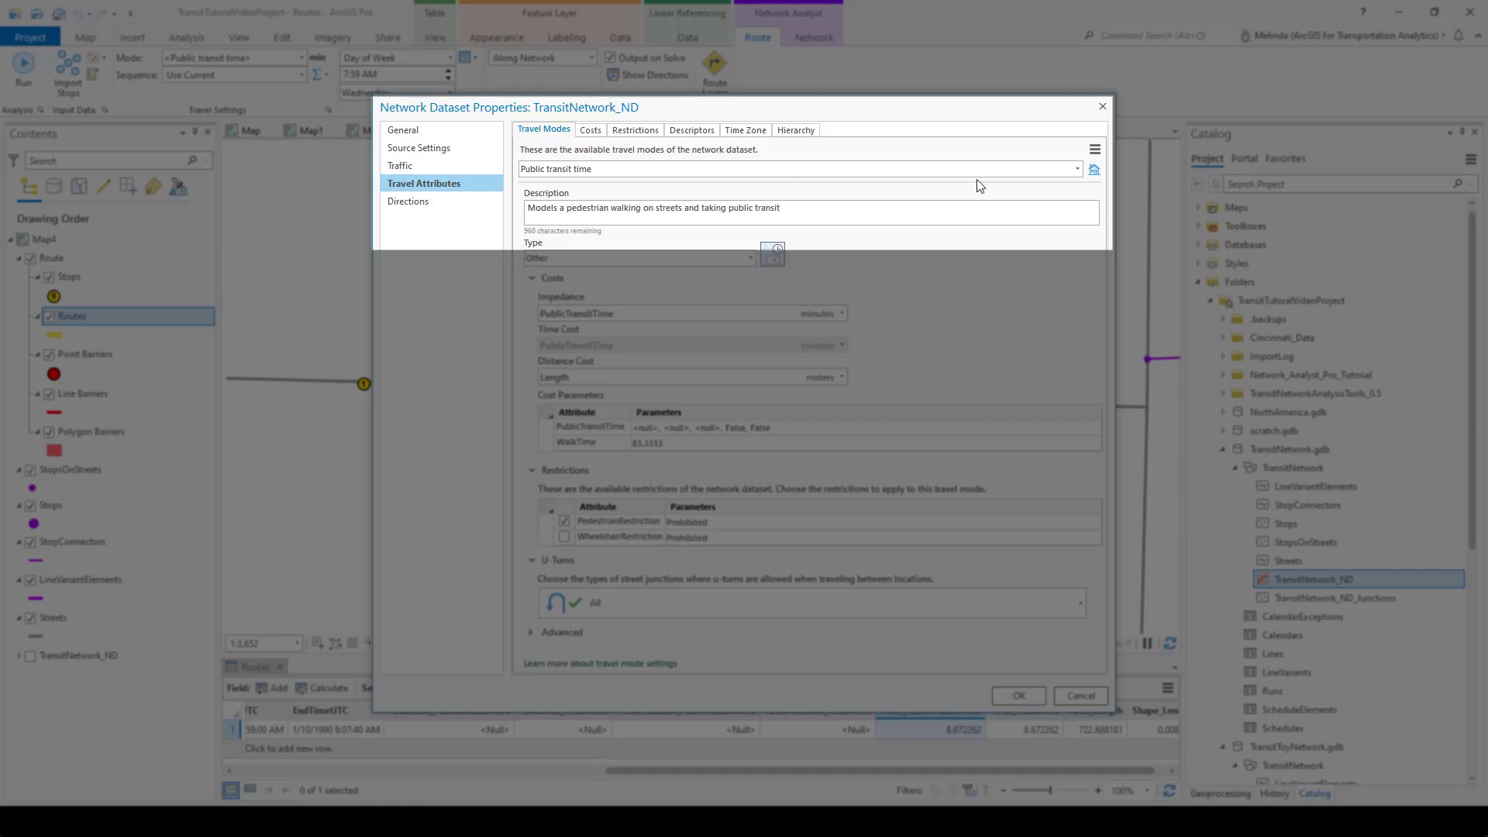
click(1096, 150)
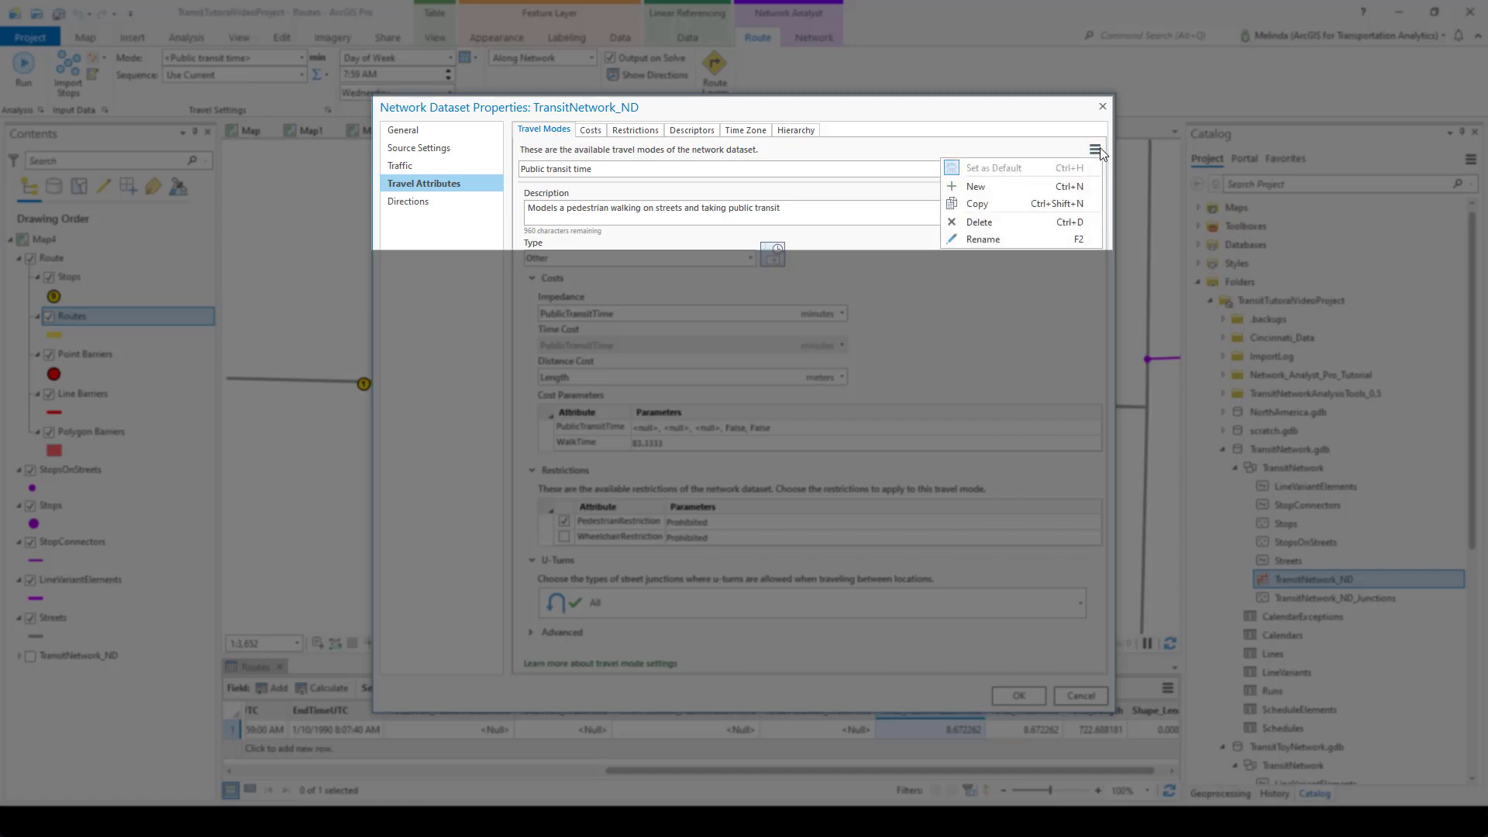
click(980, 187)
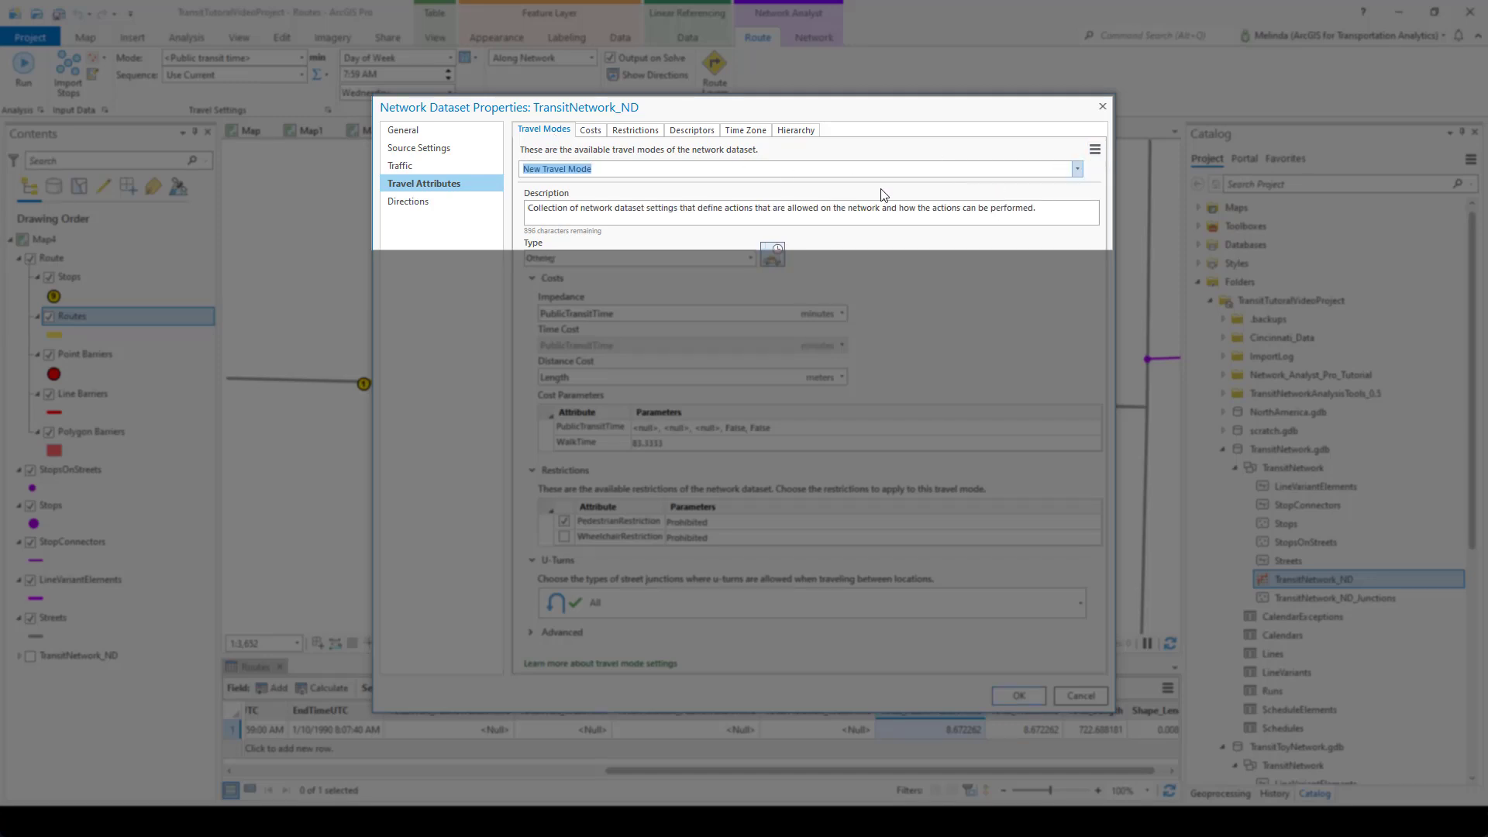
text(Public transit time with fast walker and line 1 exc)
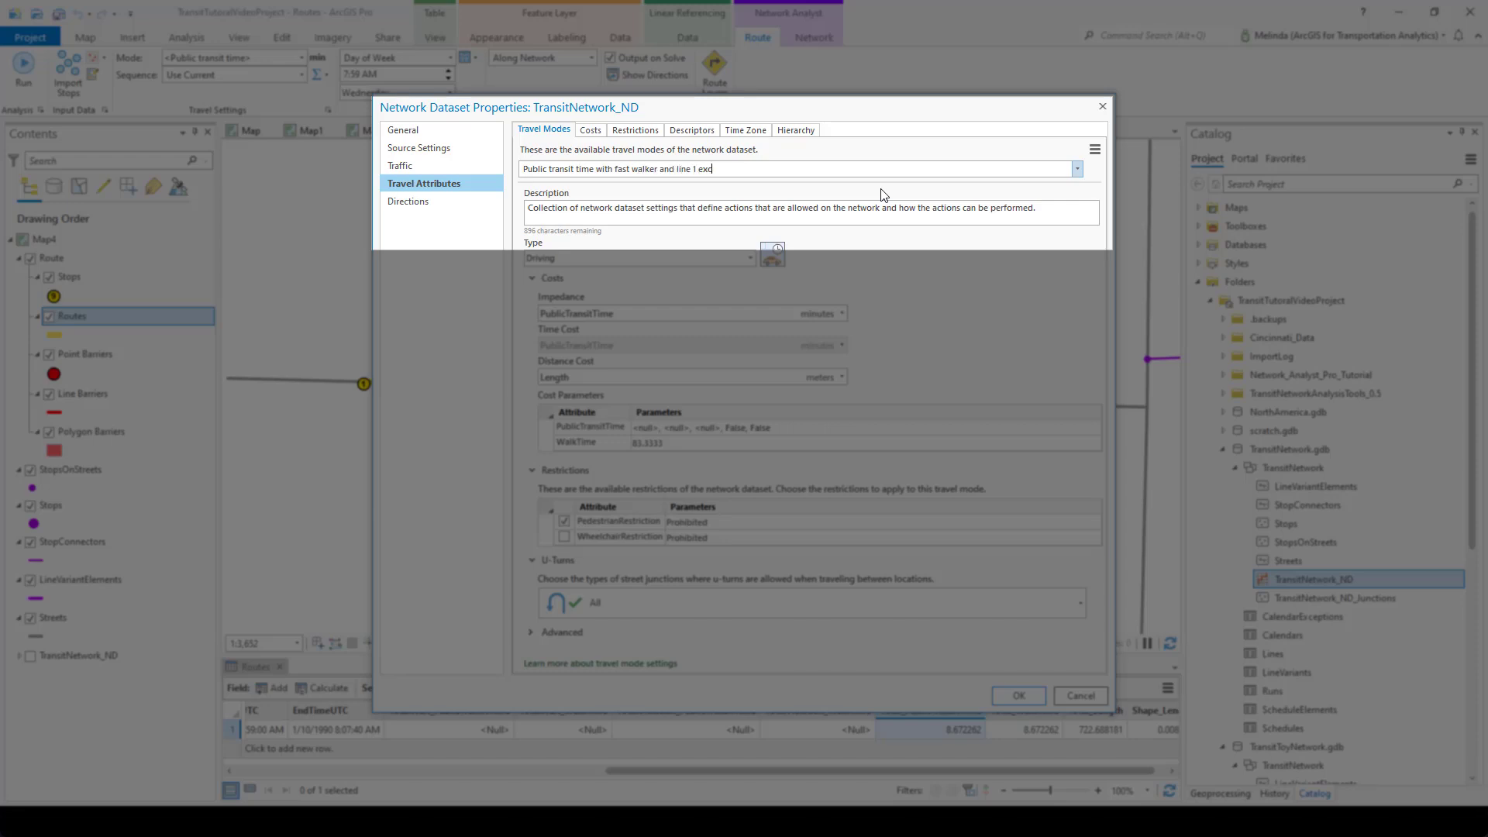
text(luded)
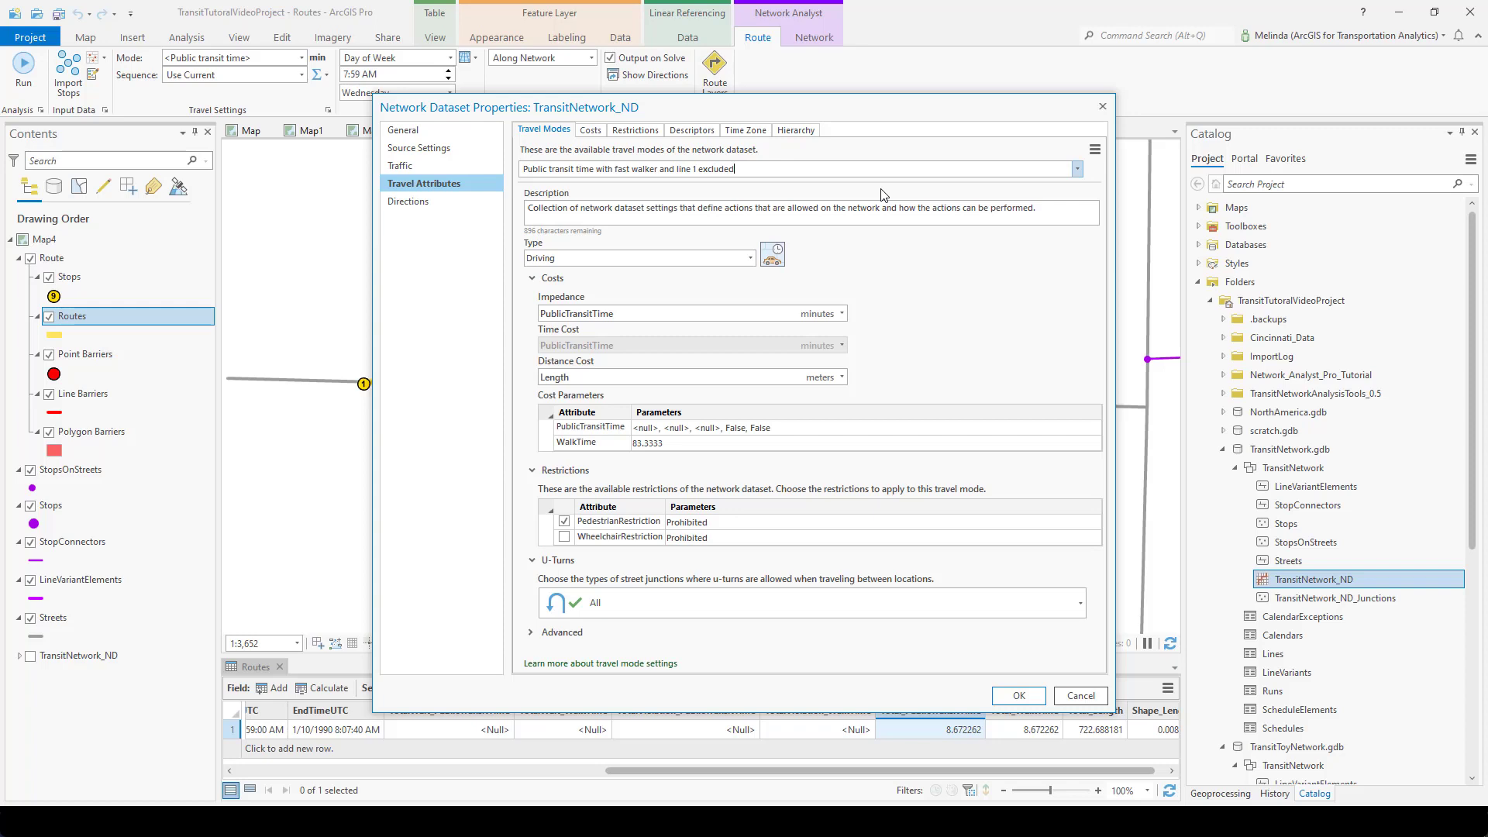
key(Return)
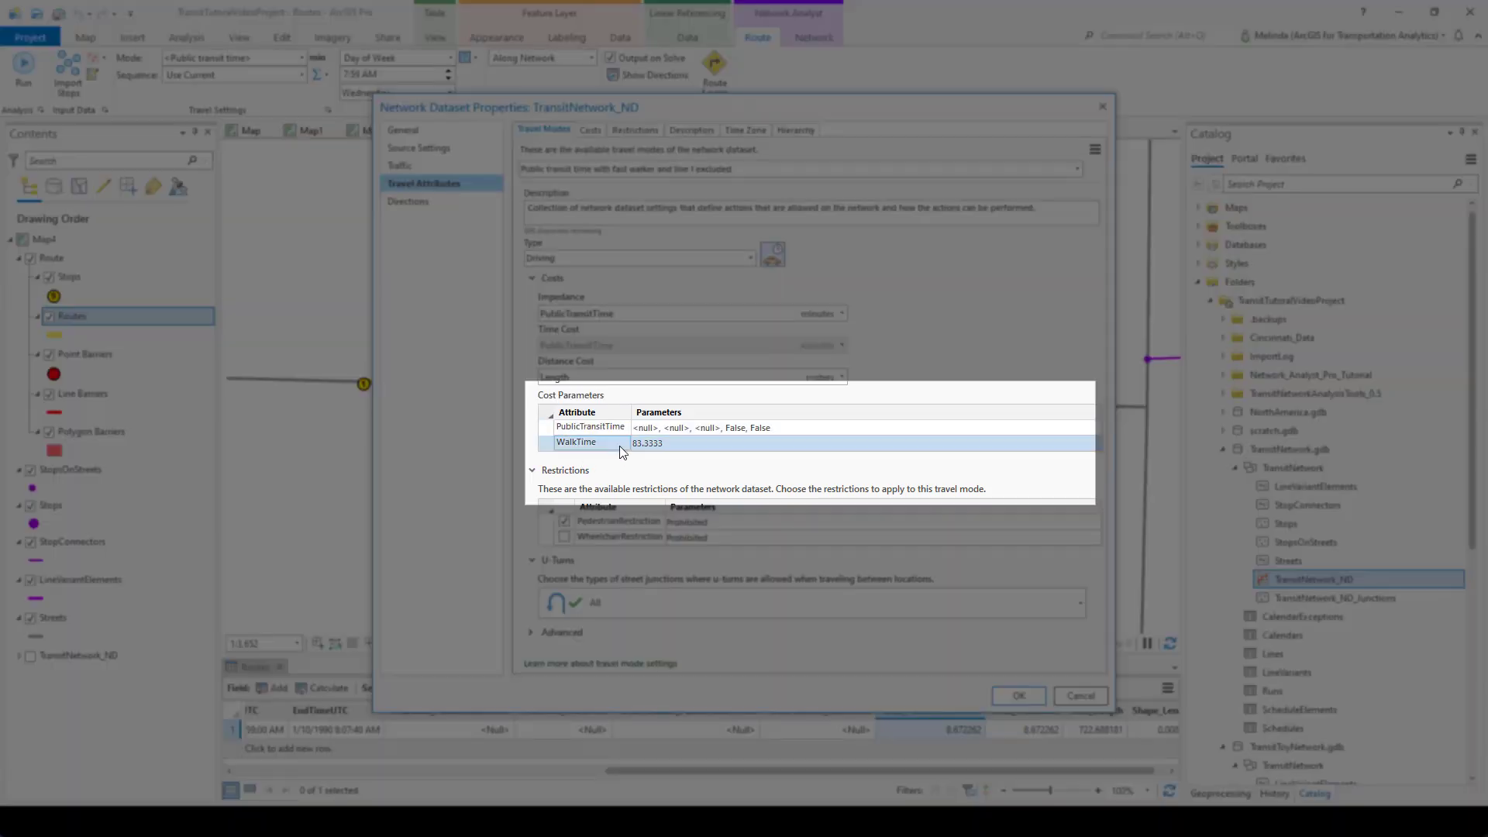
Set the new travel mode's WalkTime walk speed parameter to 200 meters per minute.
click(620, 443)
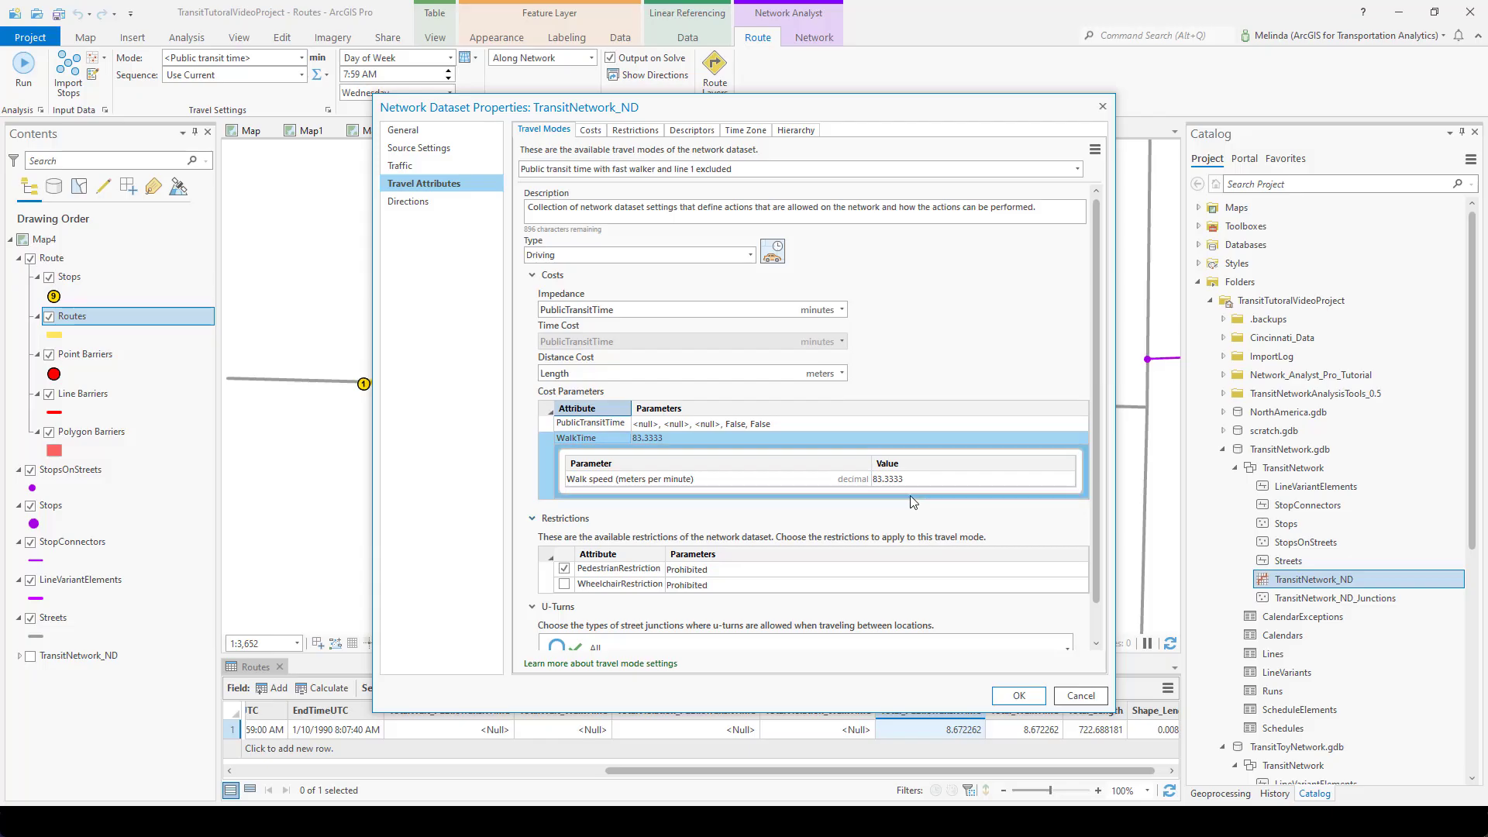
click(926, 479)
double_click(895, 479)
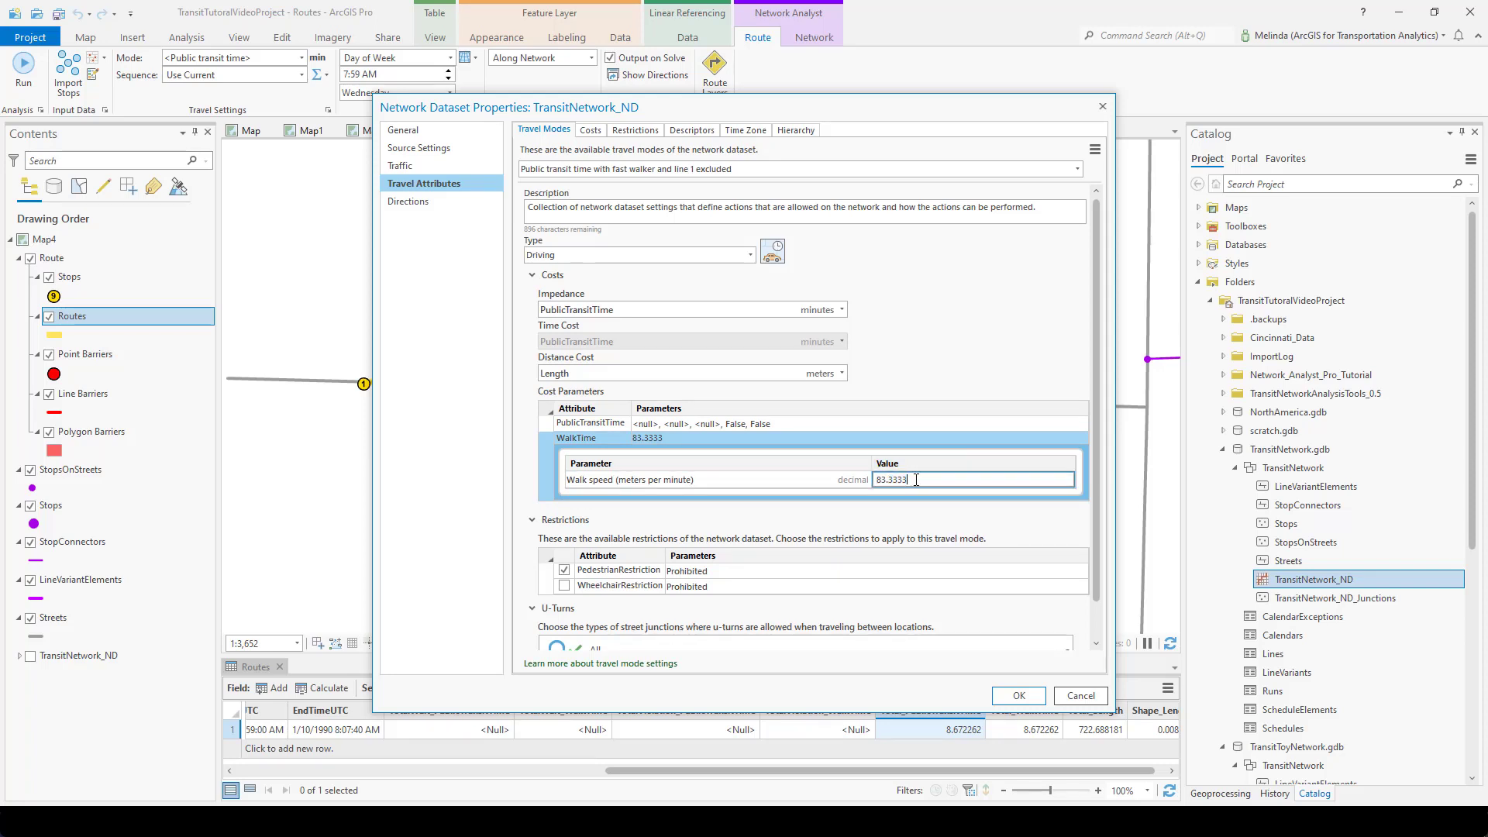
triple_click(896, 479)
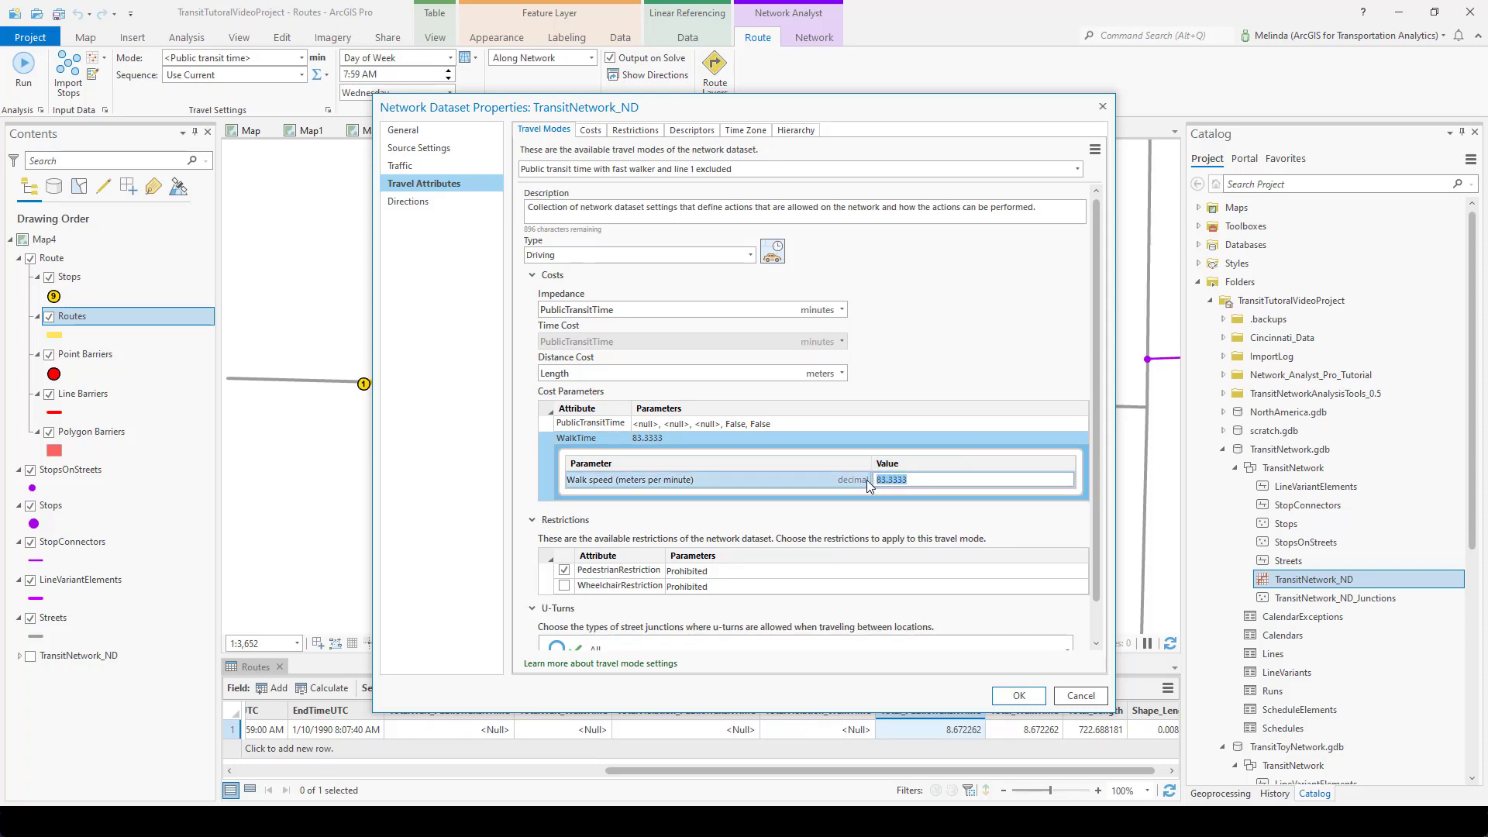
Set the PublicTransitTime cost's Exclude lines parameter to 1 and save the network dataset properties.
click(772, 422)
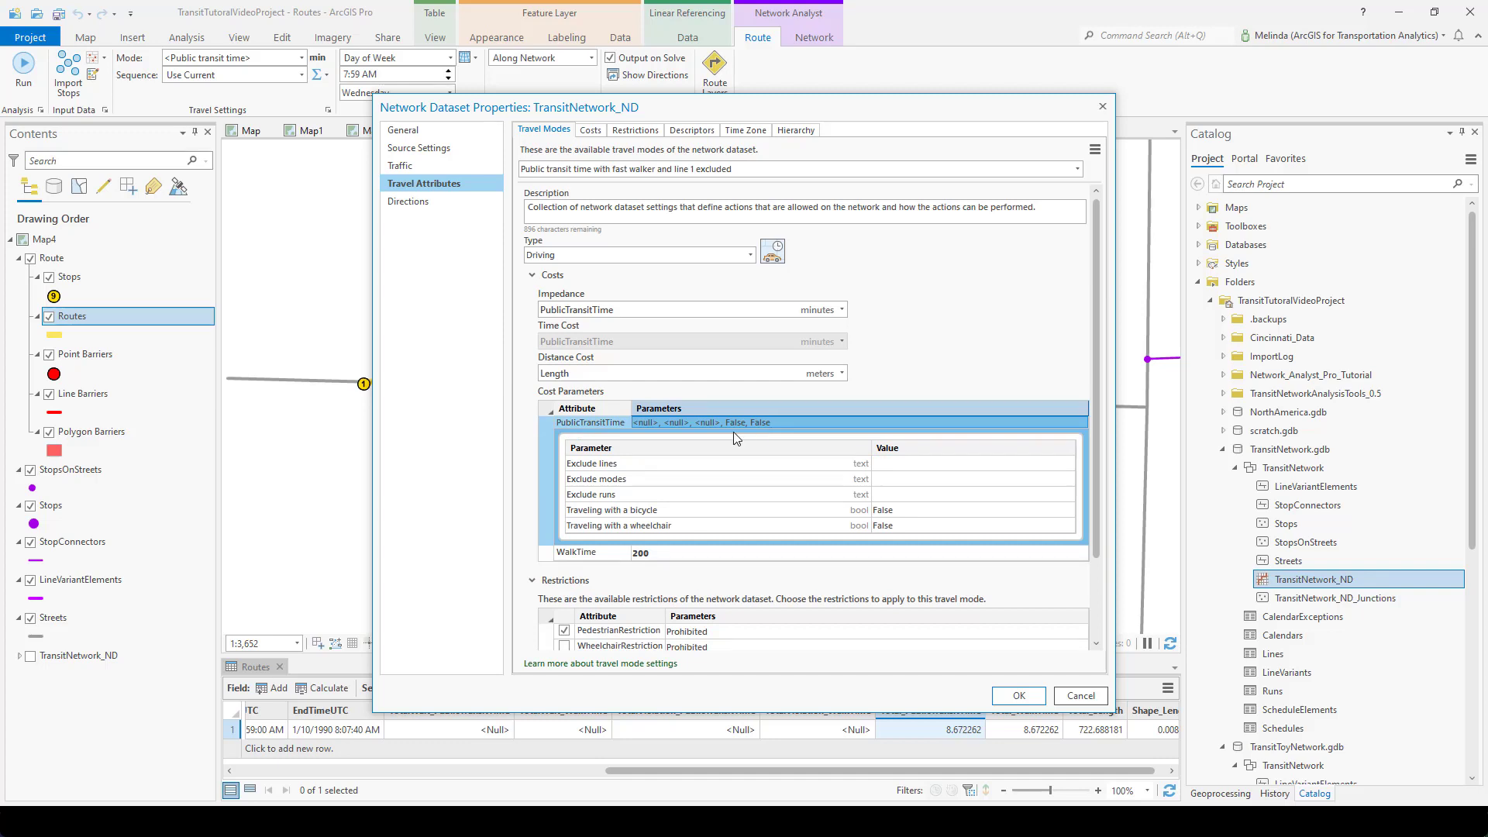
click(920, 464)
click(920, 463)
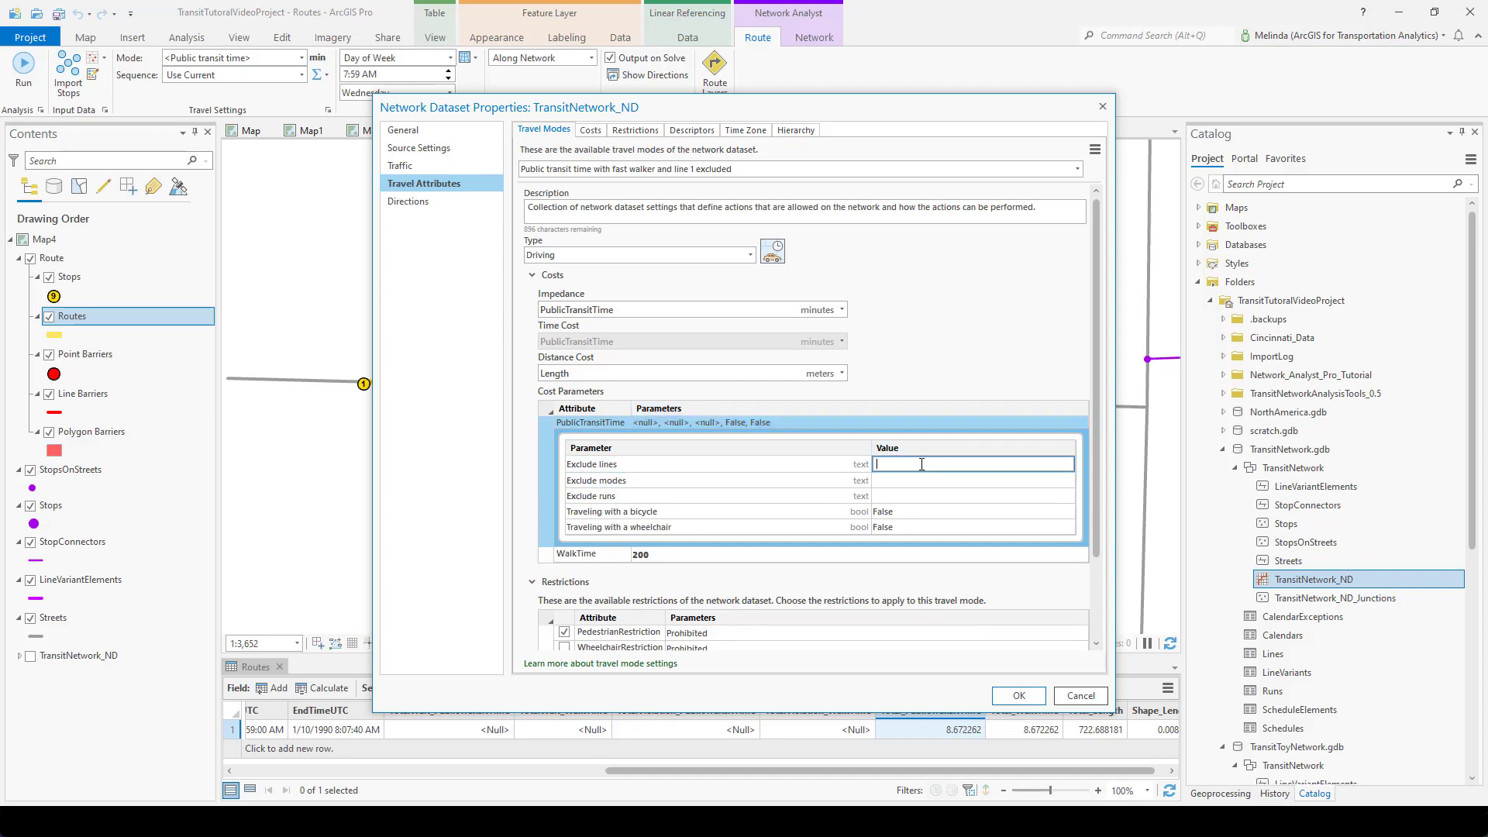
key(Return)
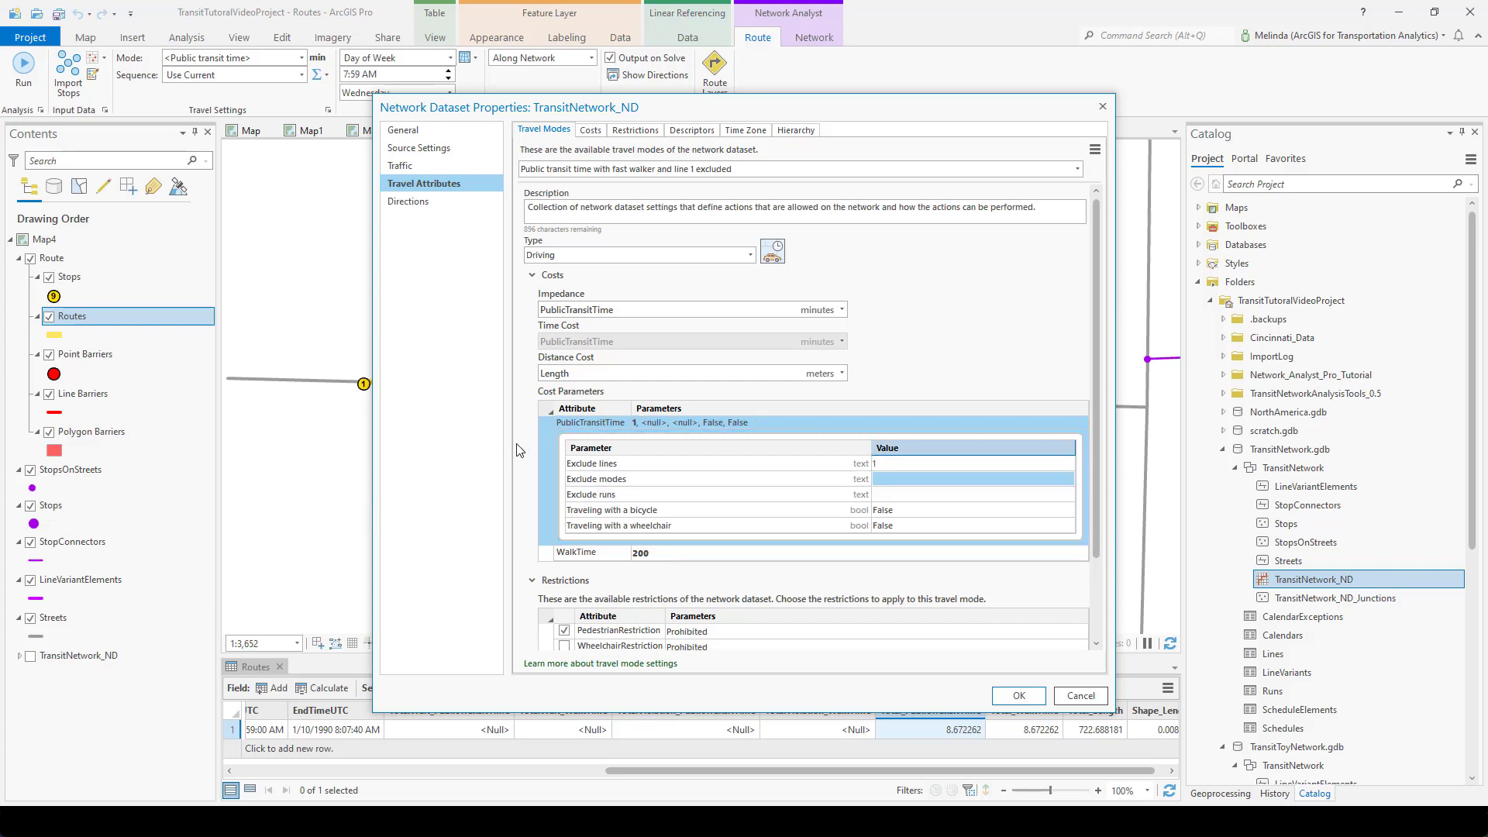
click(1021, 696)
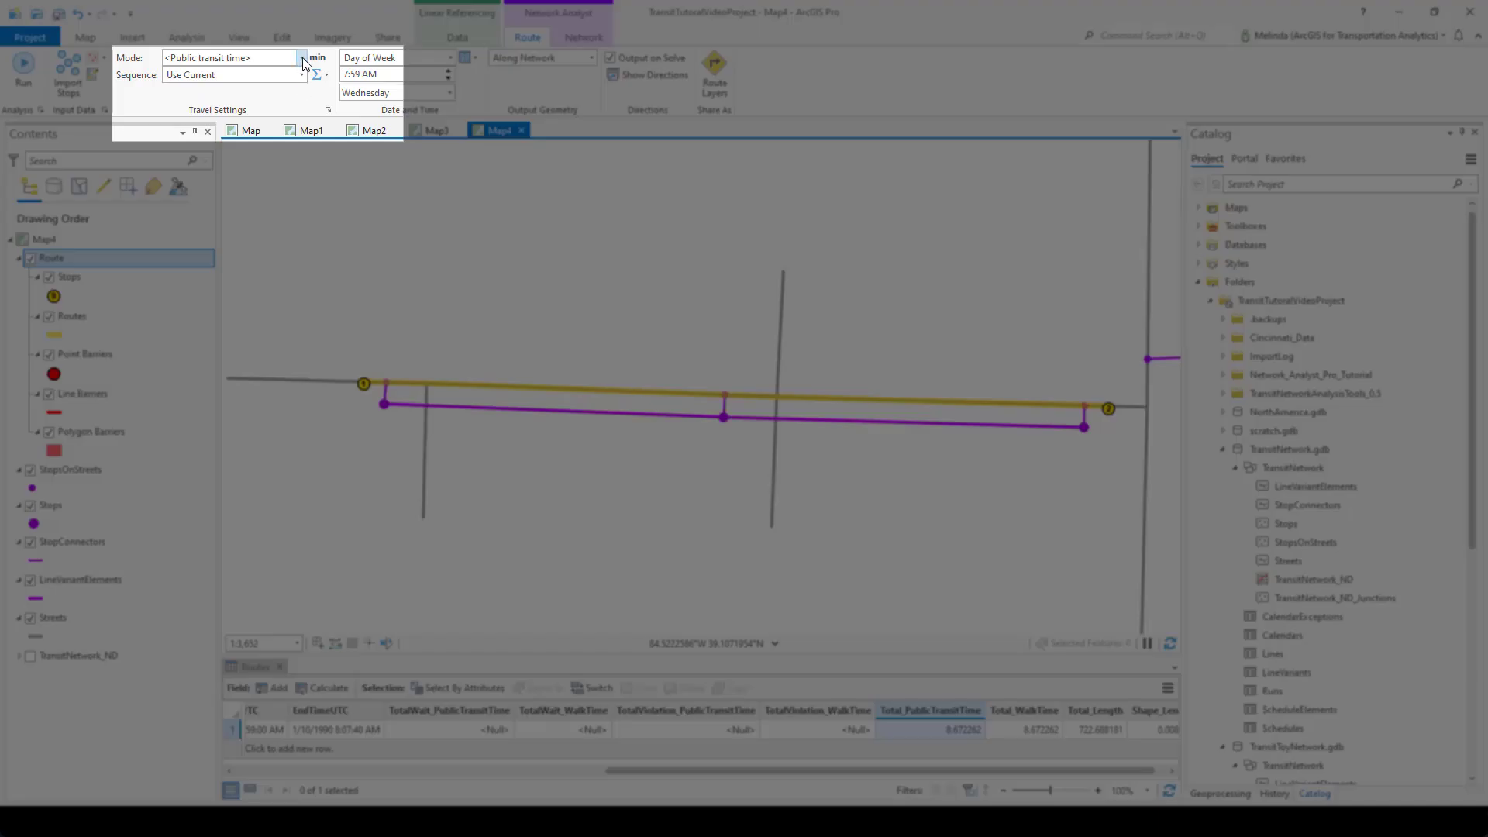
Open the list of travel modes available for the route layer.
click(302, 59)
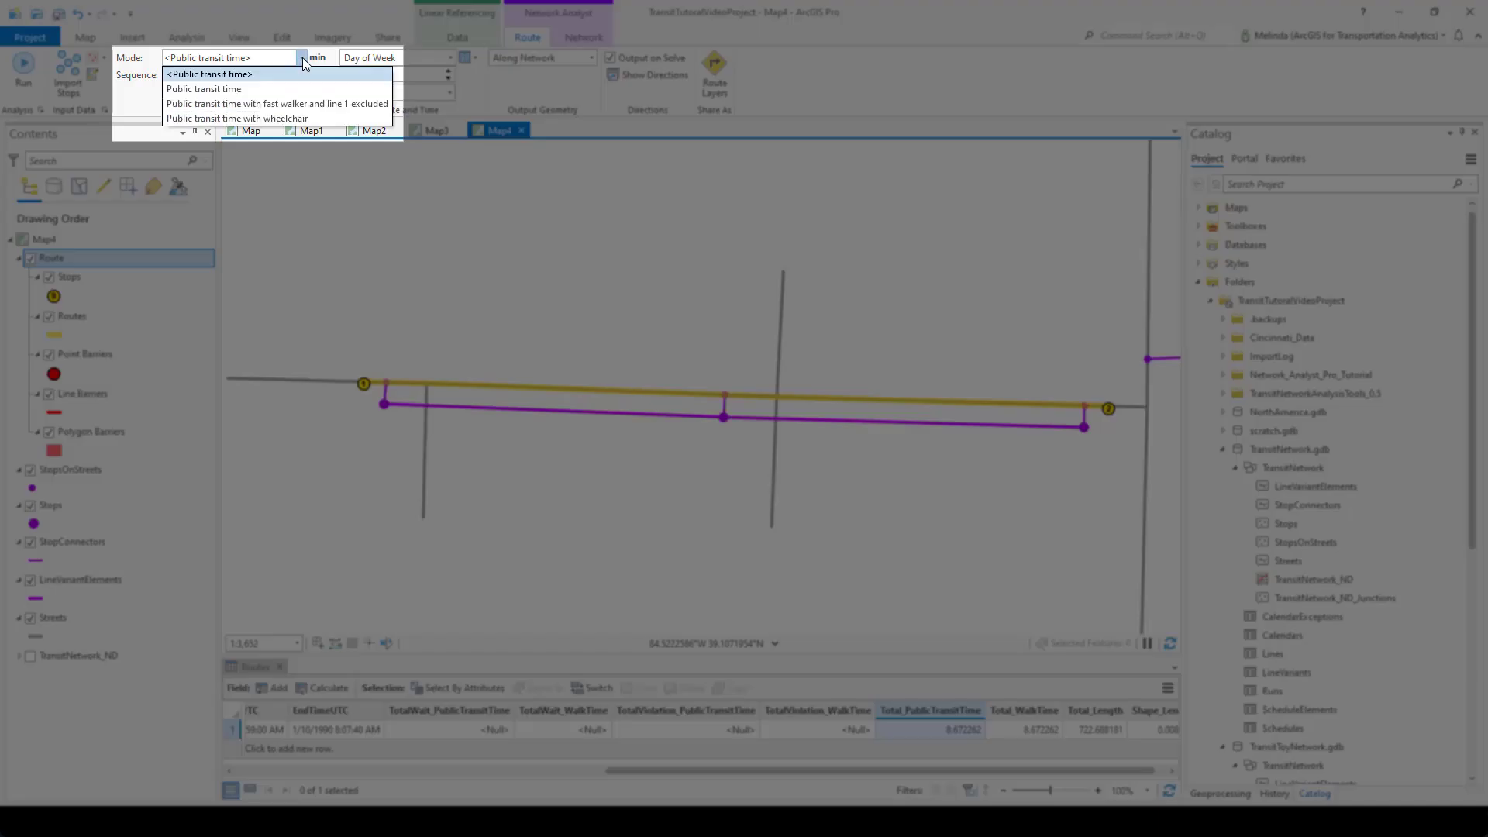